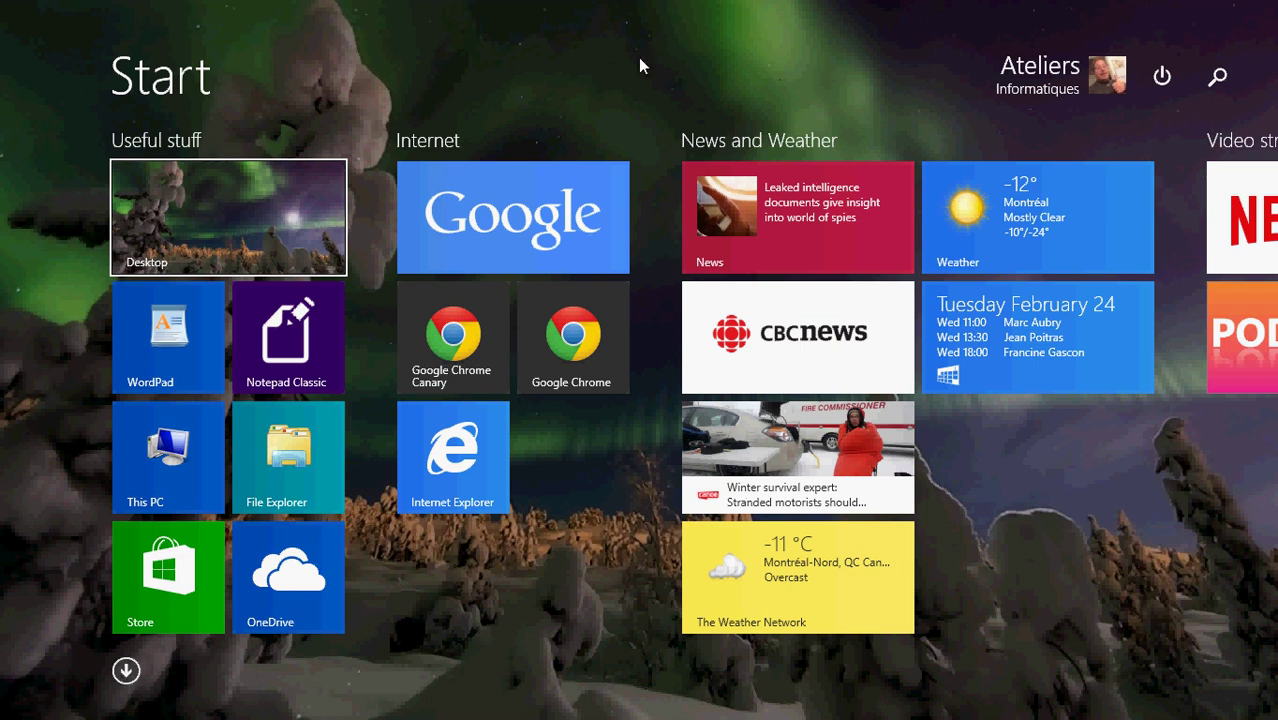
# - Go to the desktop and search everywhere on the computer for "defender"
pyautogui.click(290, 218)
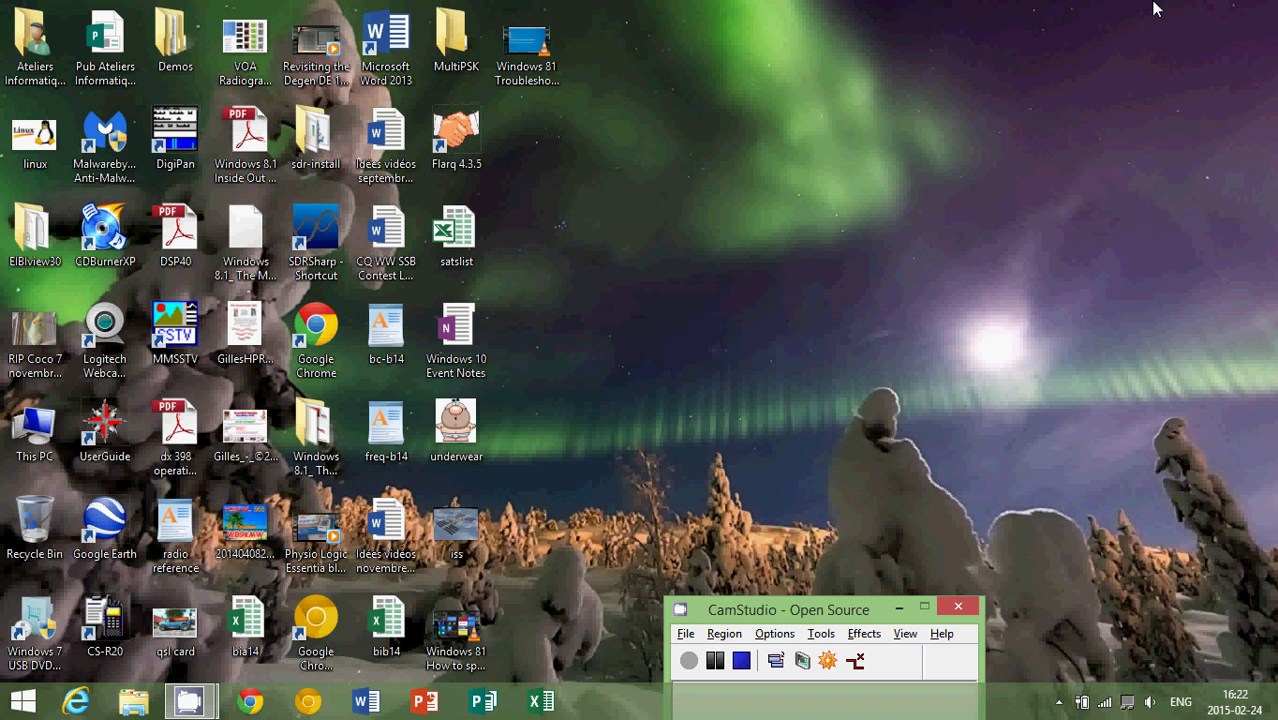
pyautogui.moveTo(1277, 1)
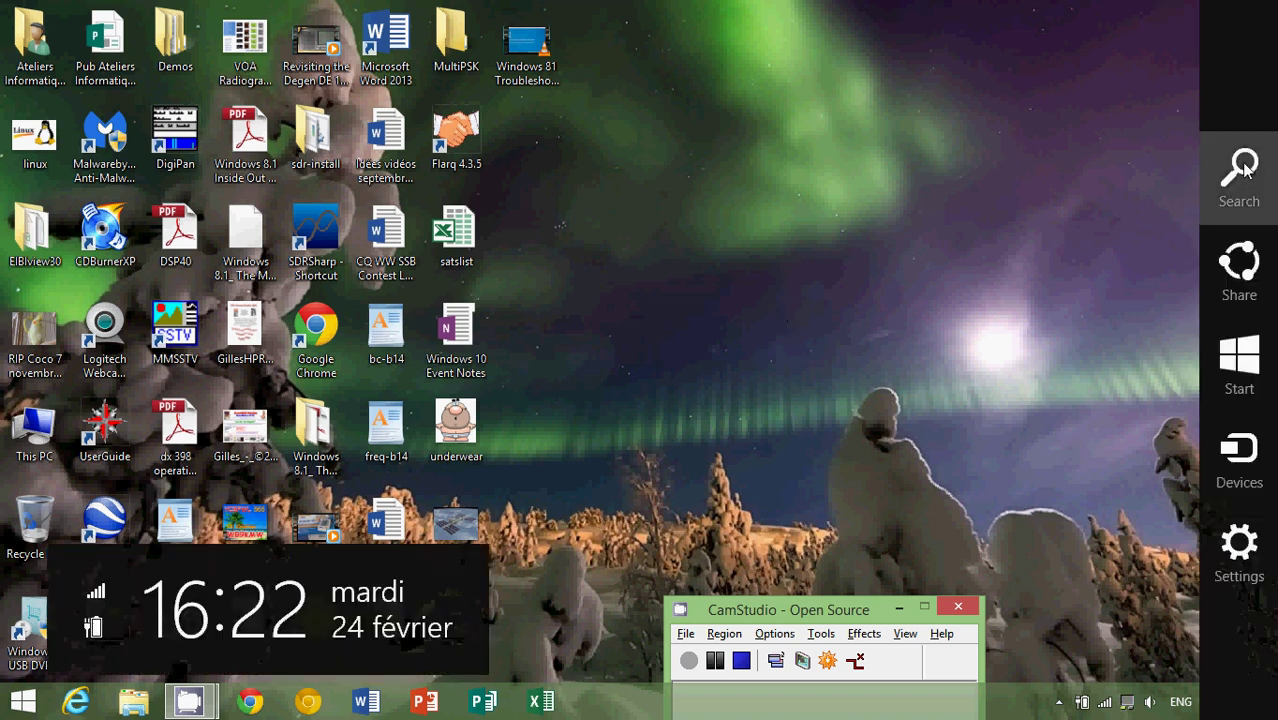
pyautogui.click(1243, 170)
pyautogui.write('defender')
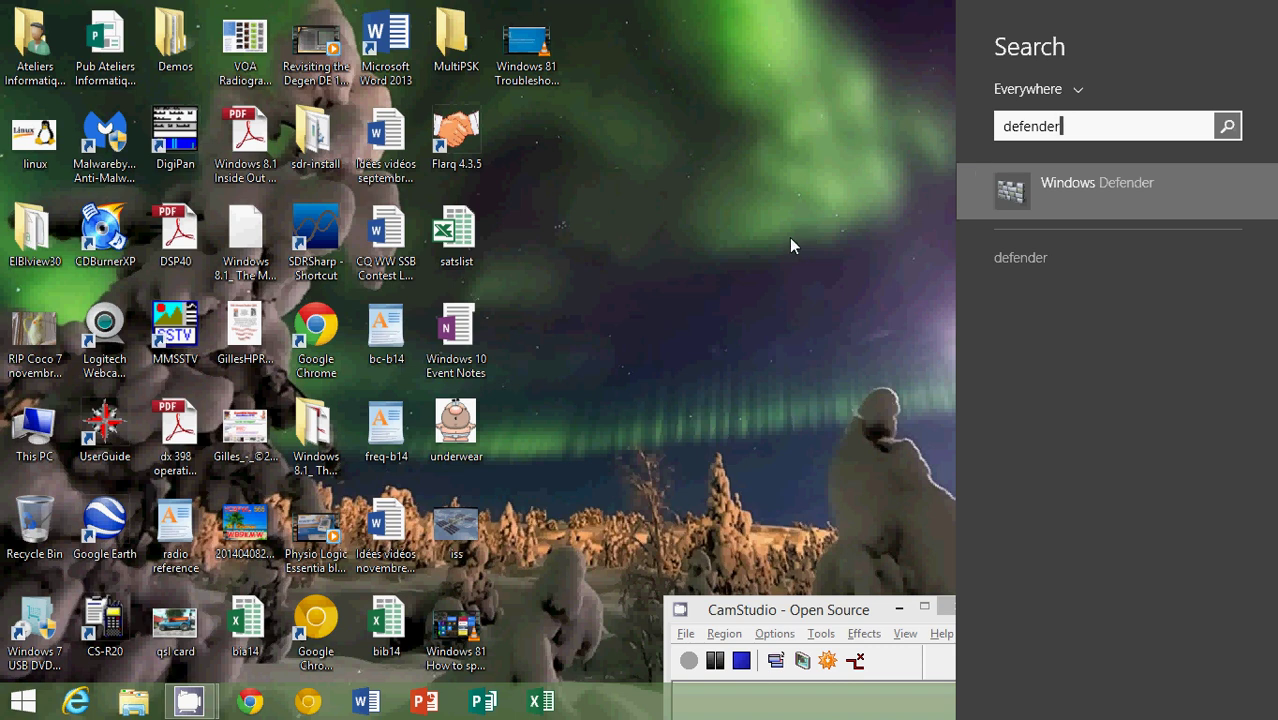
# - Search for "defender" from the Start screen, open Windows Defender to check its protection status, and close it
pyautogui.press('super')
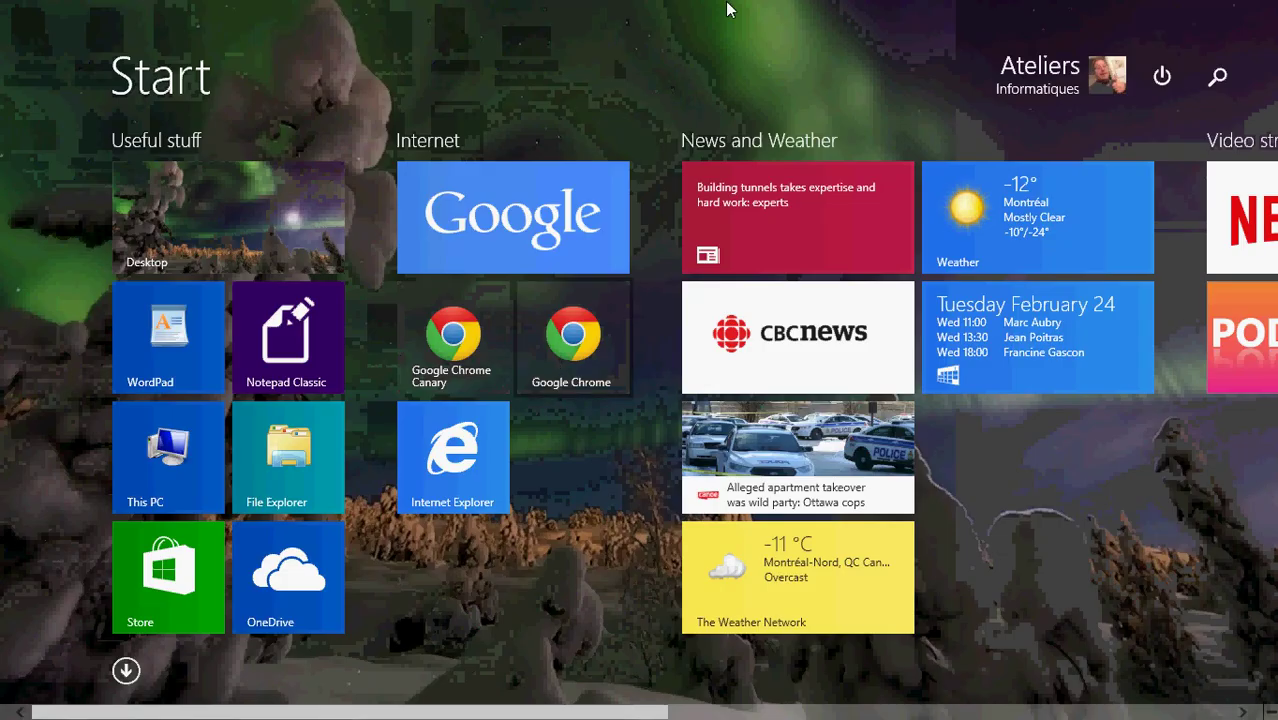
pyautogui.click(1218, 78)
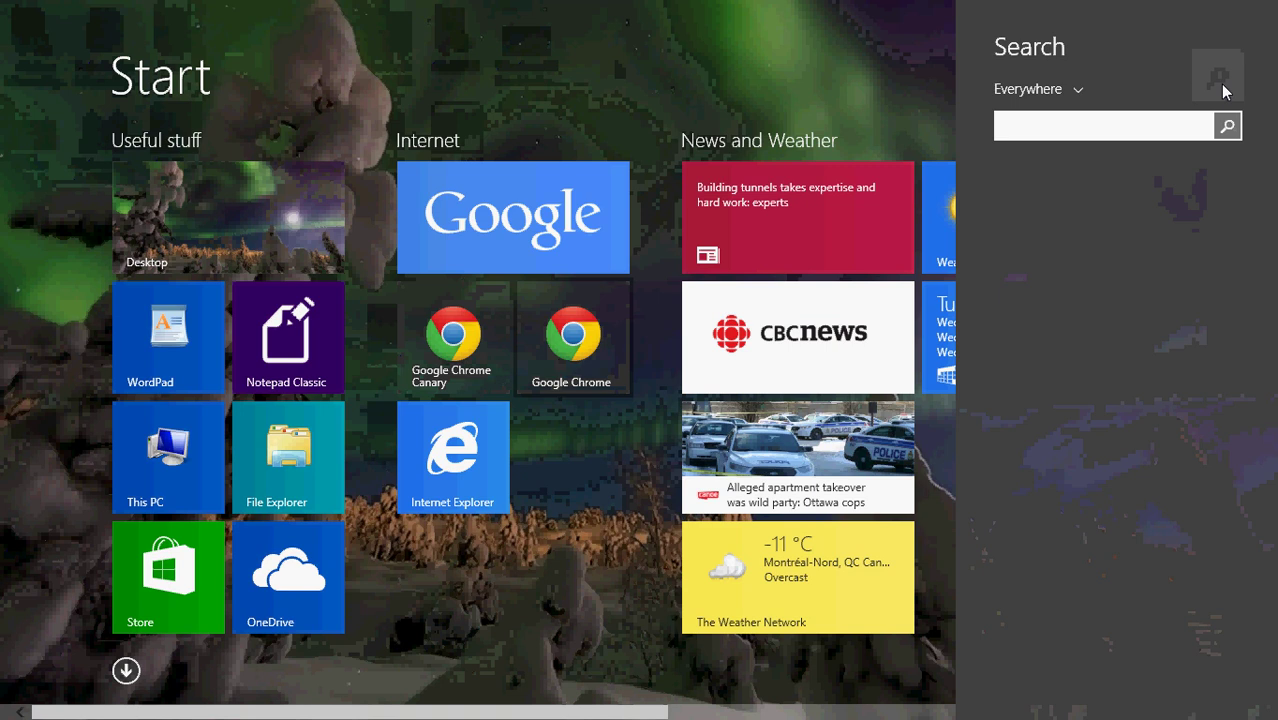
pyautogui.write('defender')
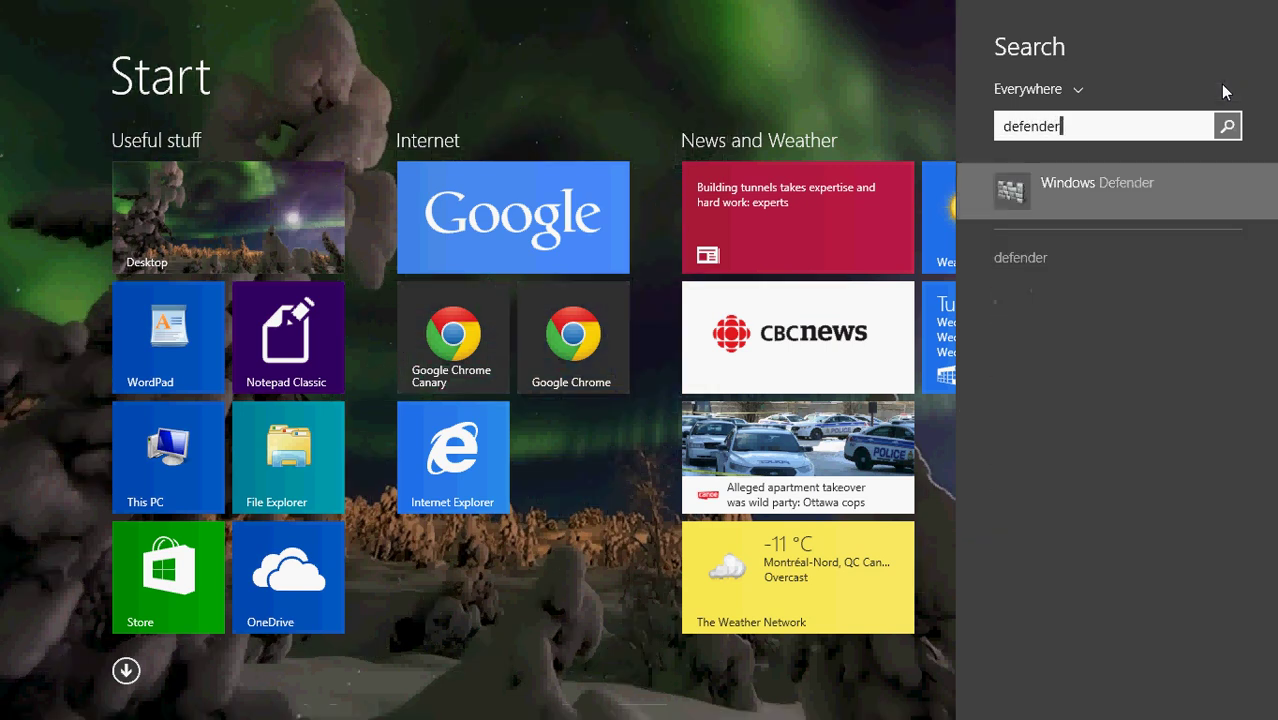
pyautogui.click(1151, 181)
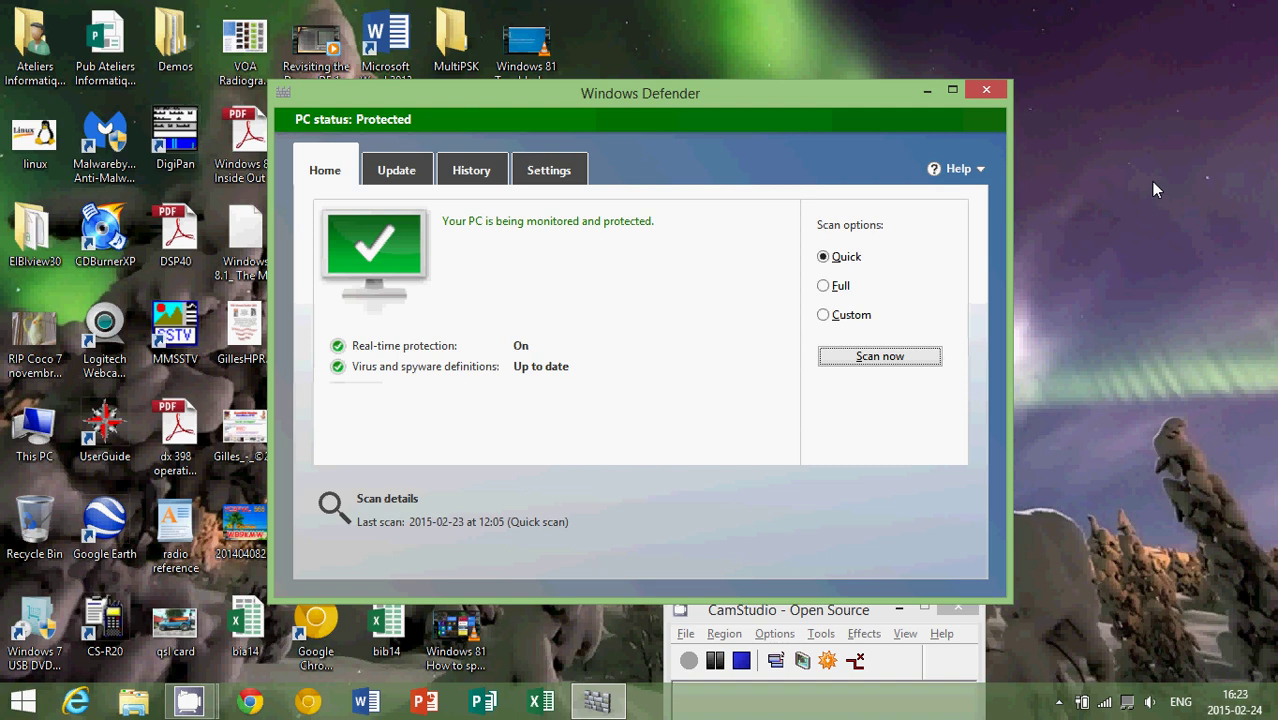
pyautogui.click(984, 93)
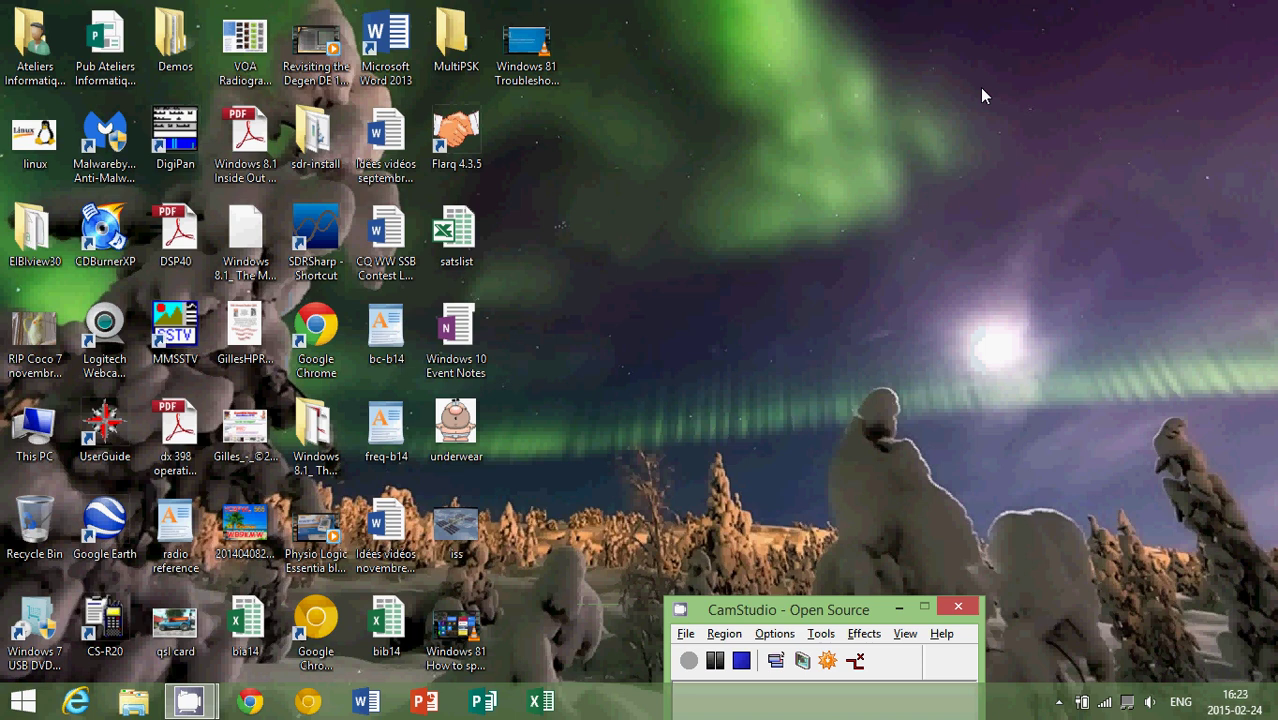
pyautogui.click(1033, 345)
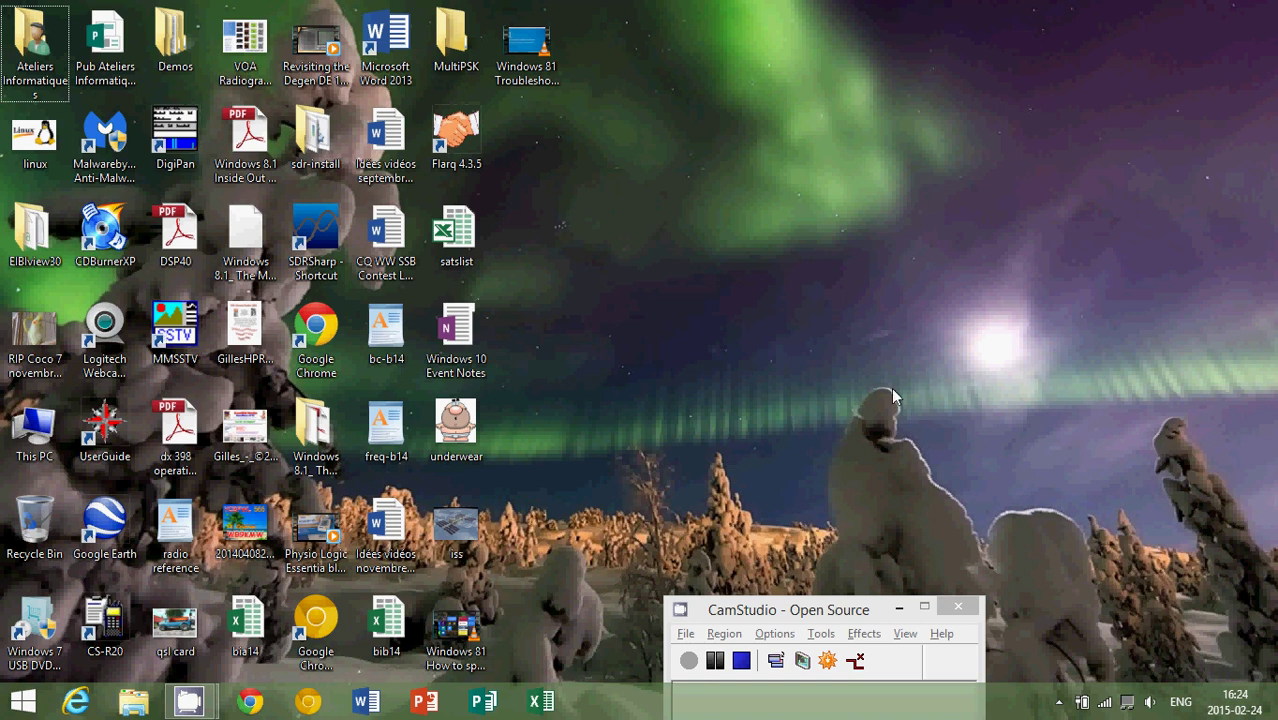
# - Open Programs and Features from the desktop, review the list of installed programs for unneeded software, and close it
pyautogui.rightClick(17, 701)
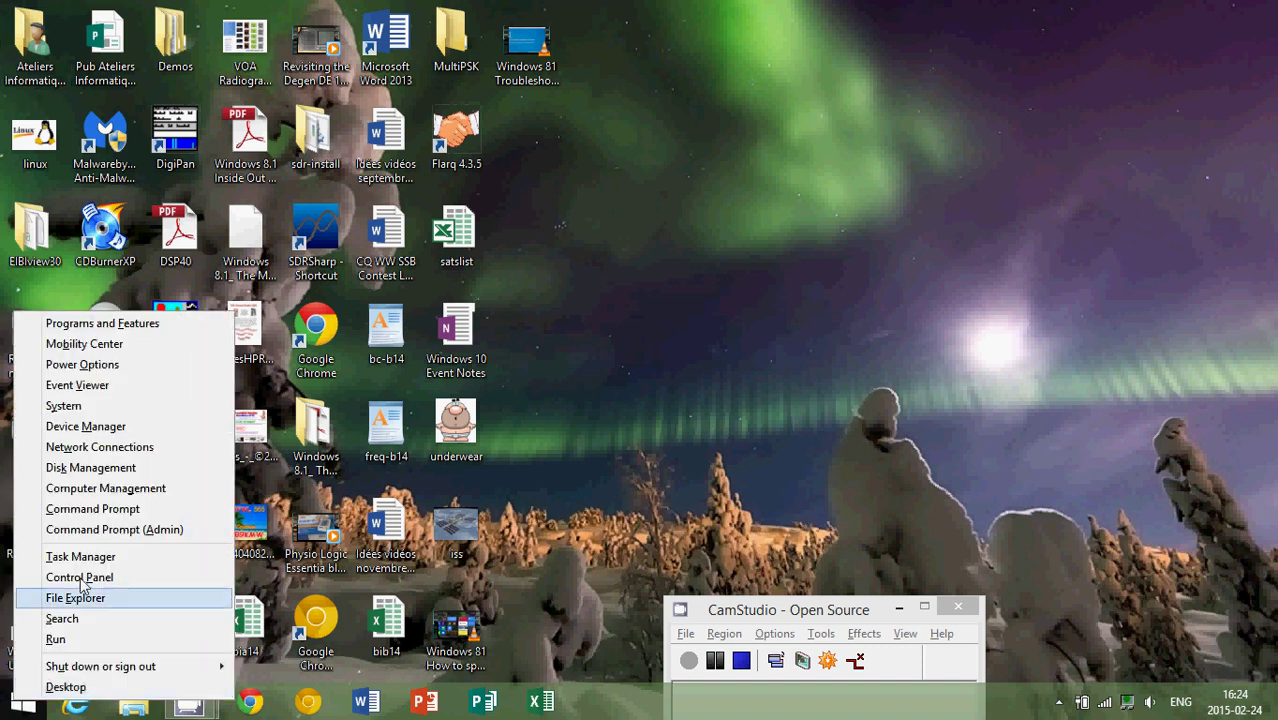
pyautogui.click(168, 324)
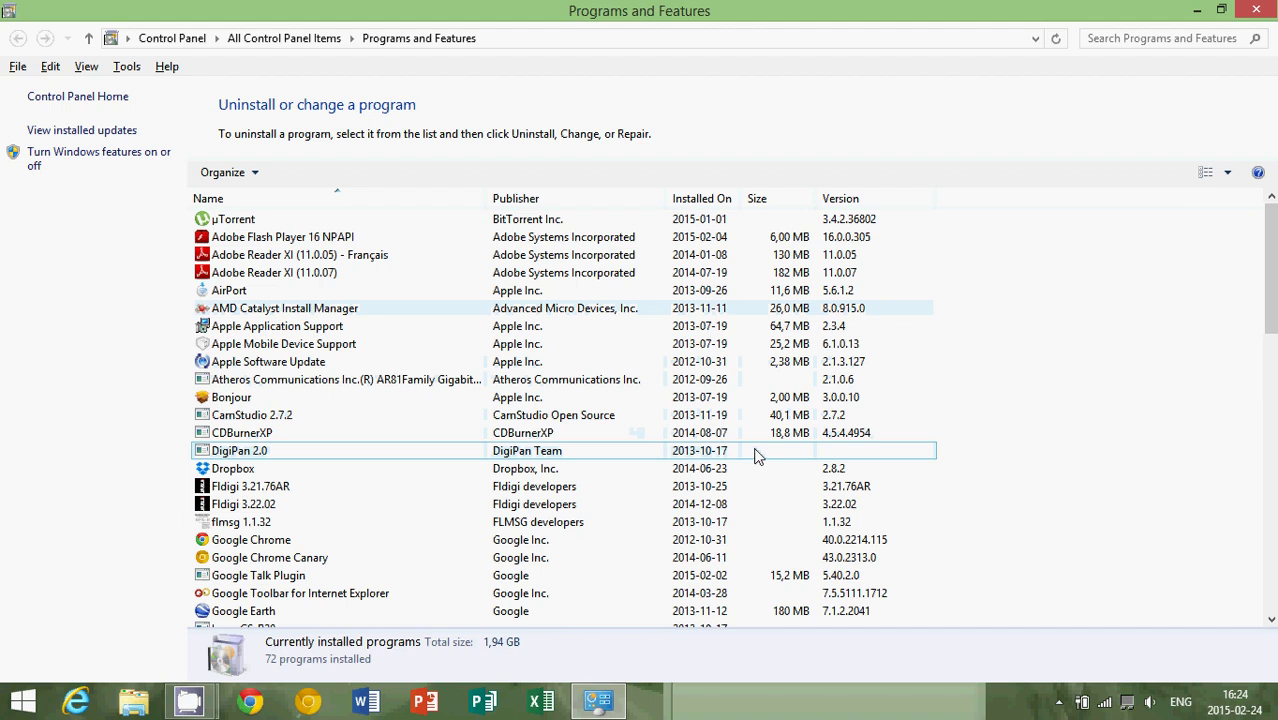
pyautogui.scroll(-3, 757, 456)
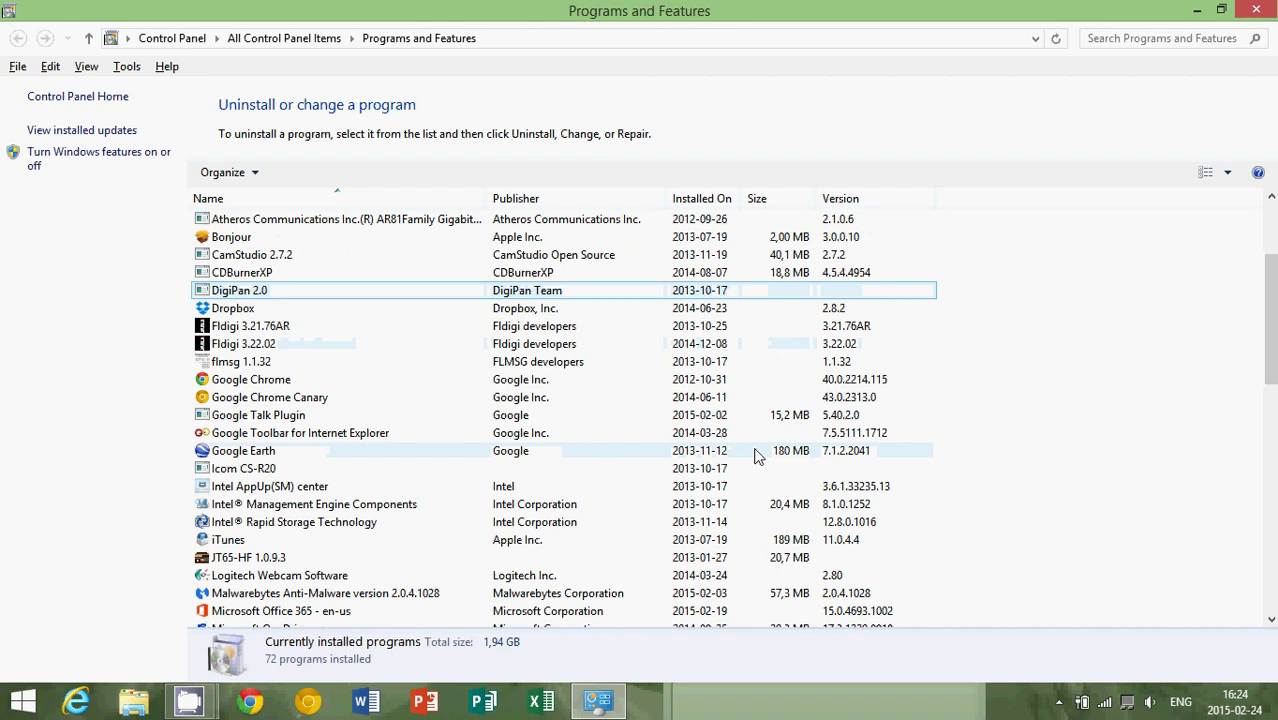
pyautogui.click(468, 437)
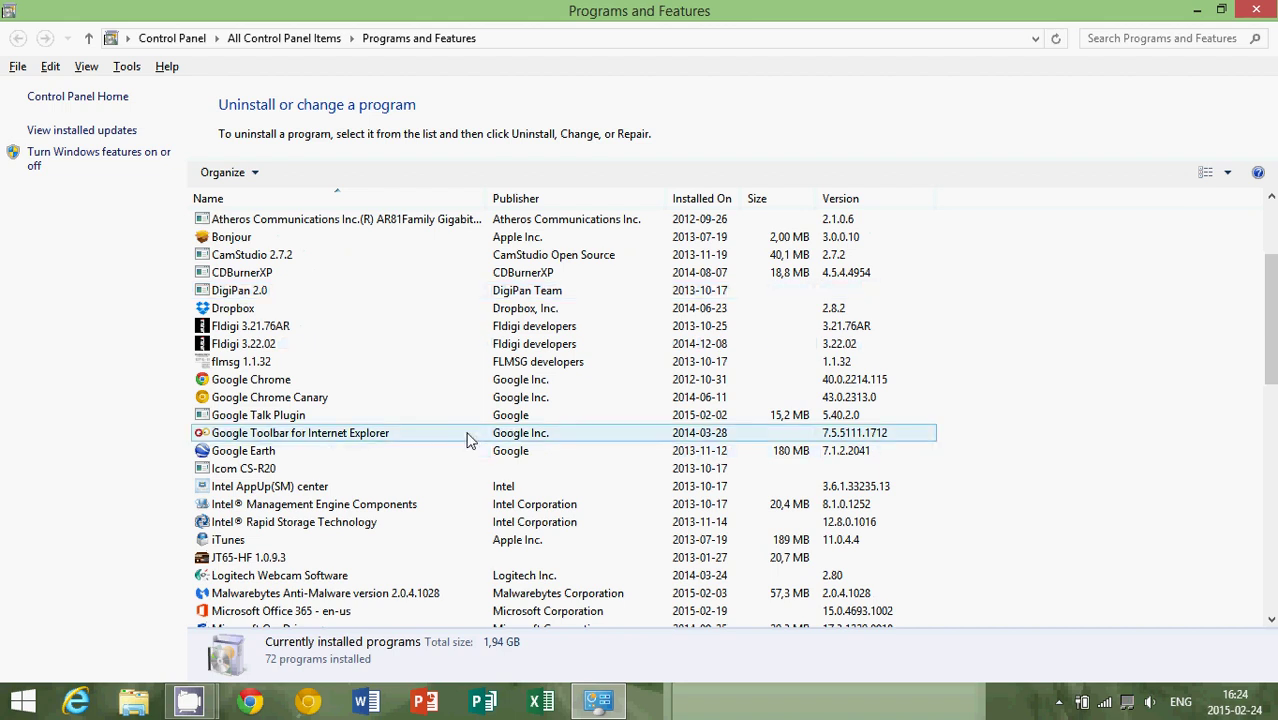
pyautogui.scroll(-3, 468, 440)
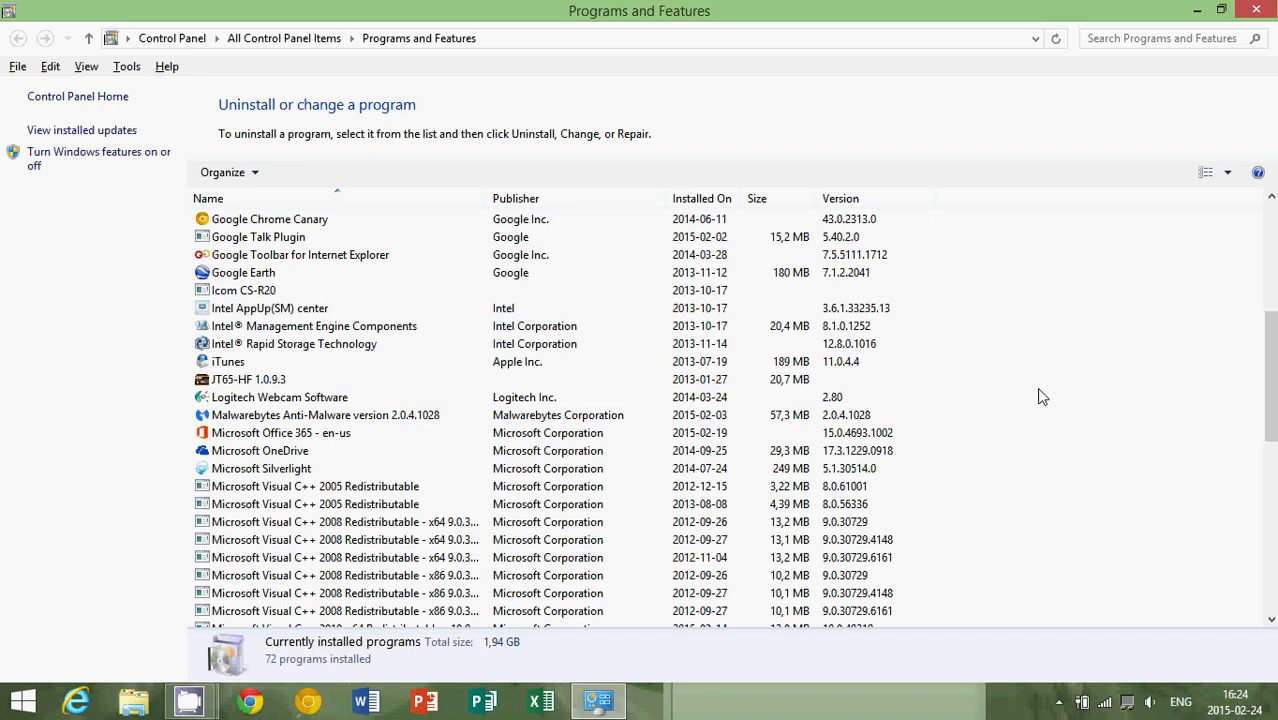
pyautogui.click(575, 415)
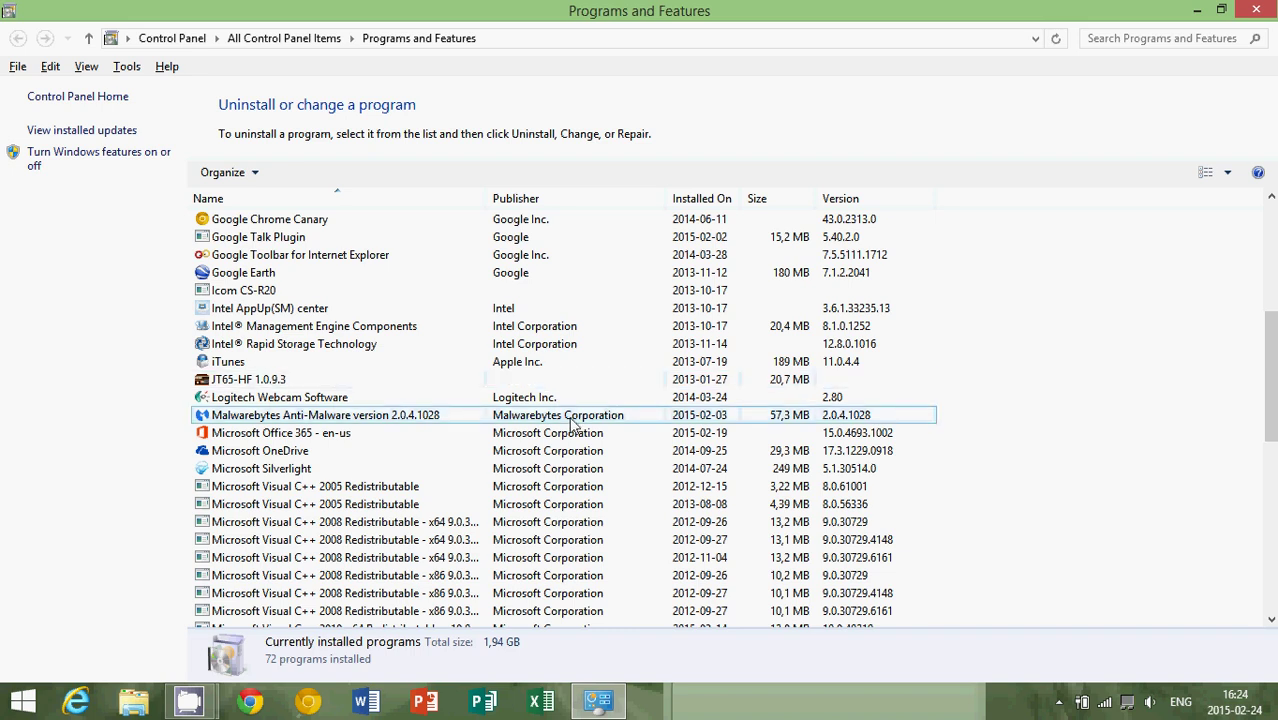
pyautogui.scroll(-3, 573, 422)
pyautogui.scroll(10, 573, 422)
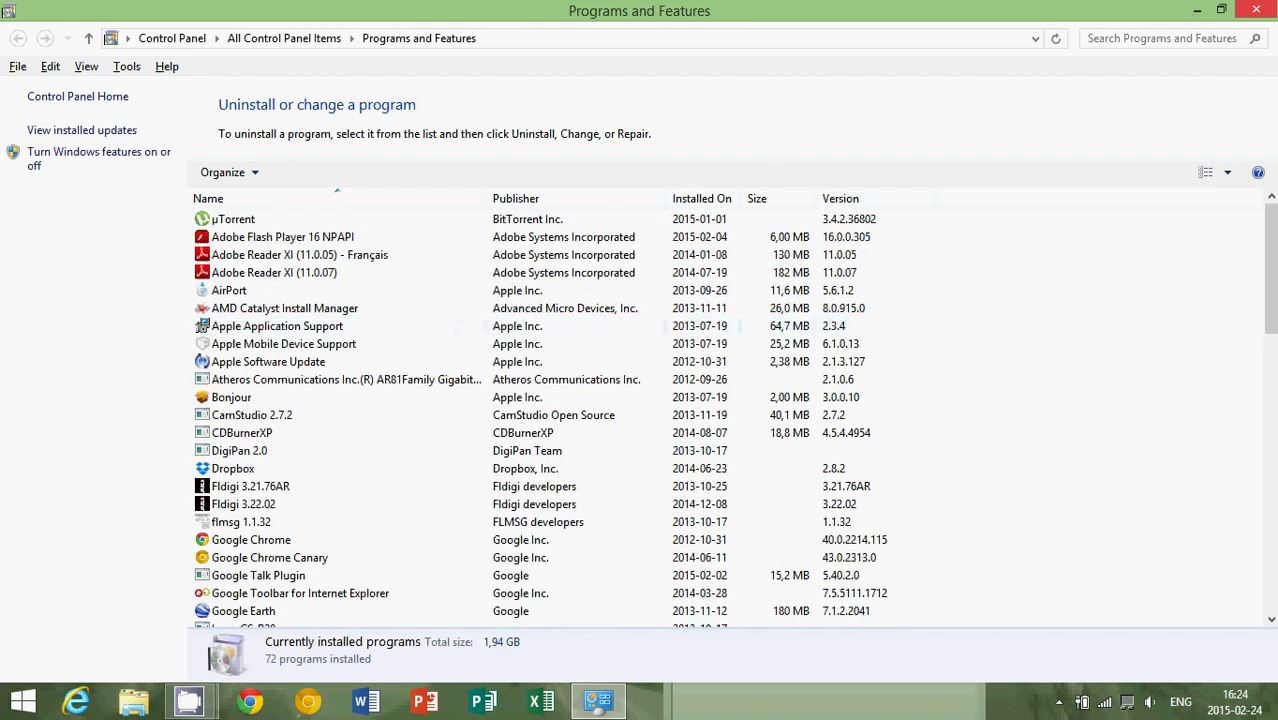
pyautogui.click(1264, 14)
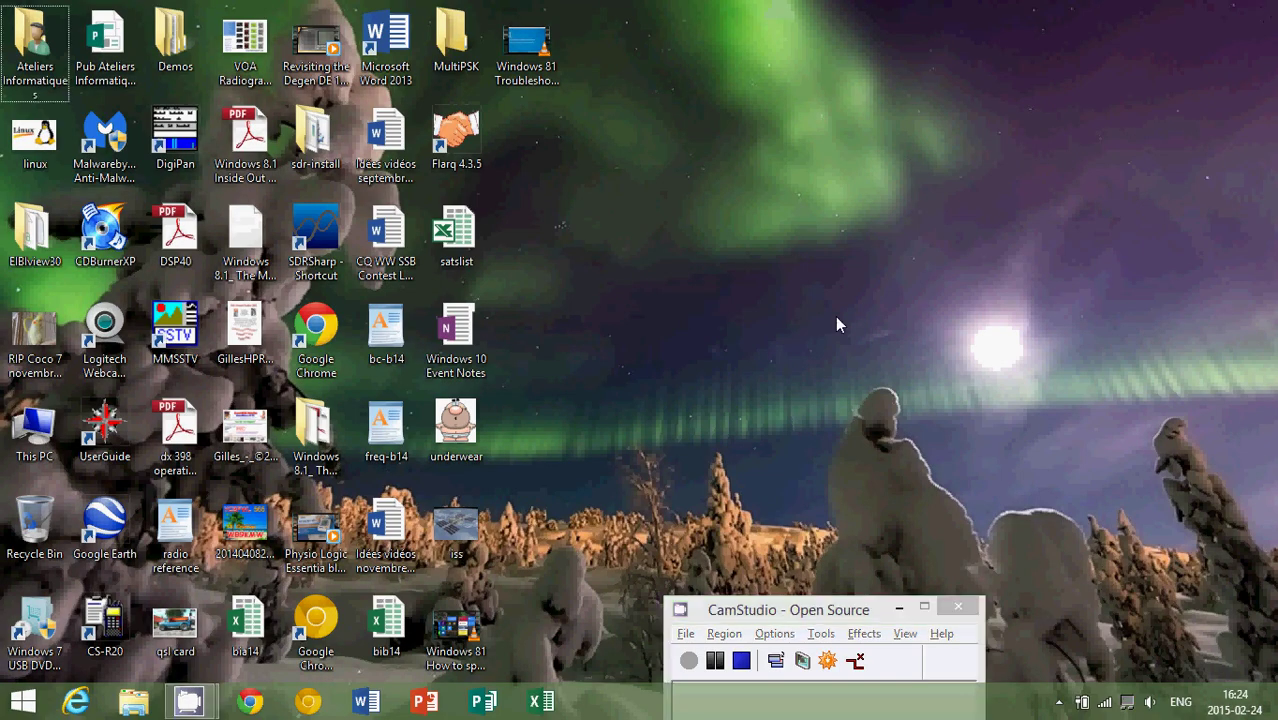
# - Reopen Programs and Features from the Start screen and look through the installed programs down to the Realtek WLAN Driver
pyautogui.press('super')
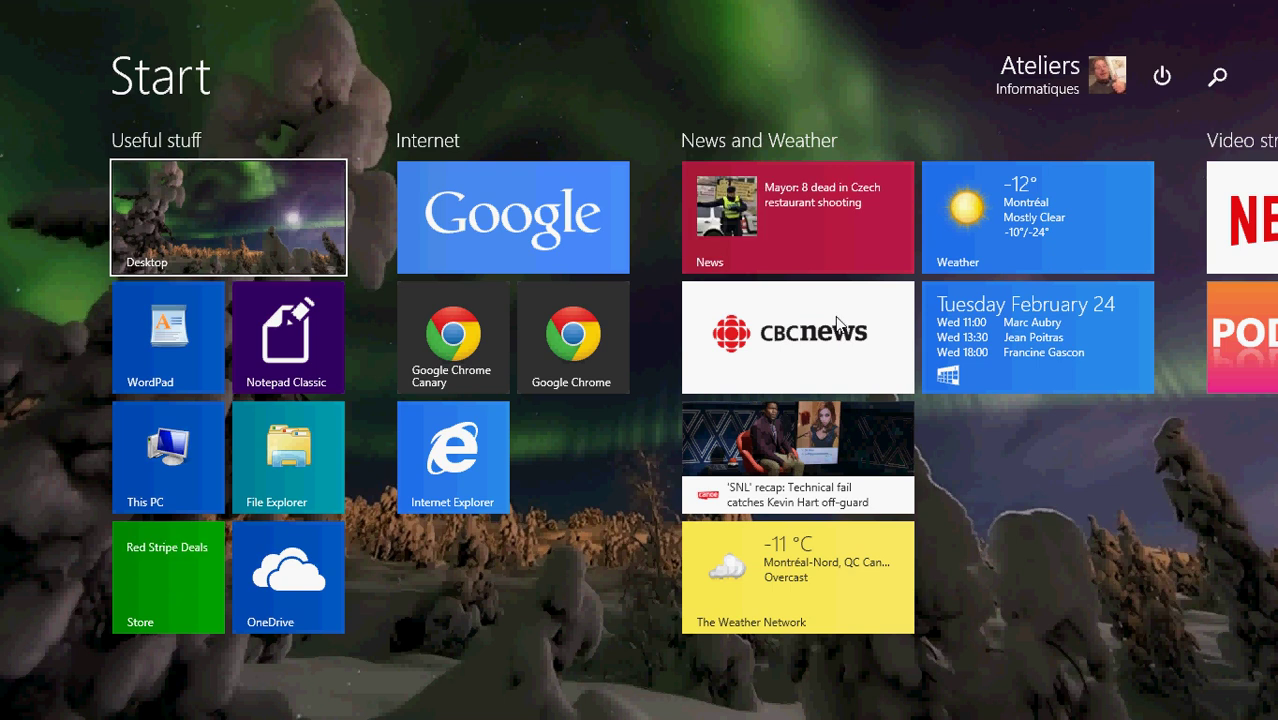
pyautogui.scroll(-6, 836, 321)
pyautogui.scroll(6, 836, 321)
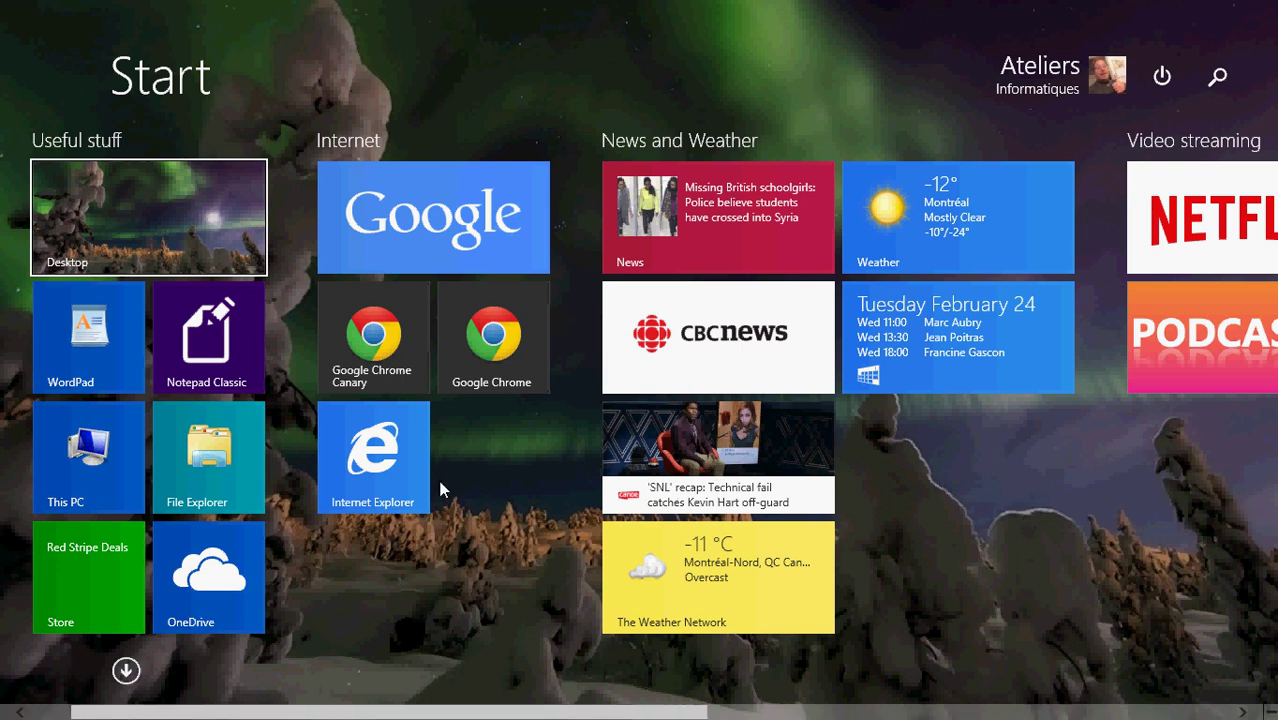
pyautogui.moveTo(2, 716)
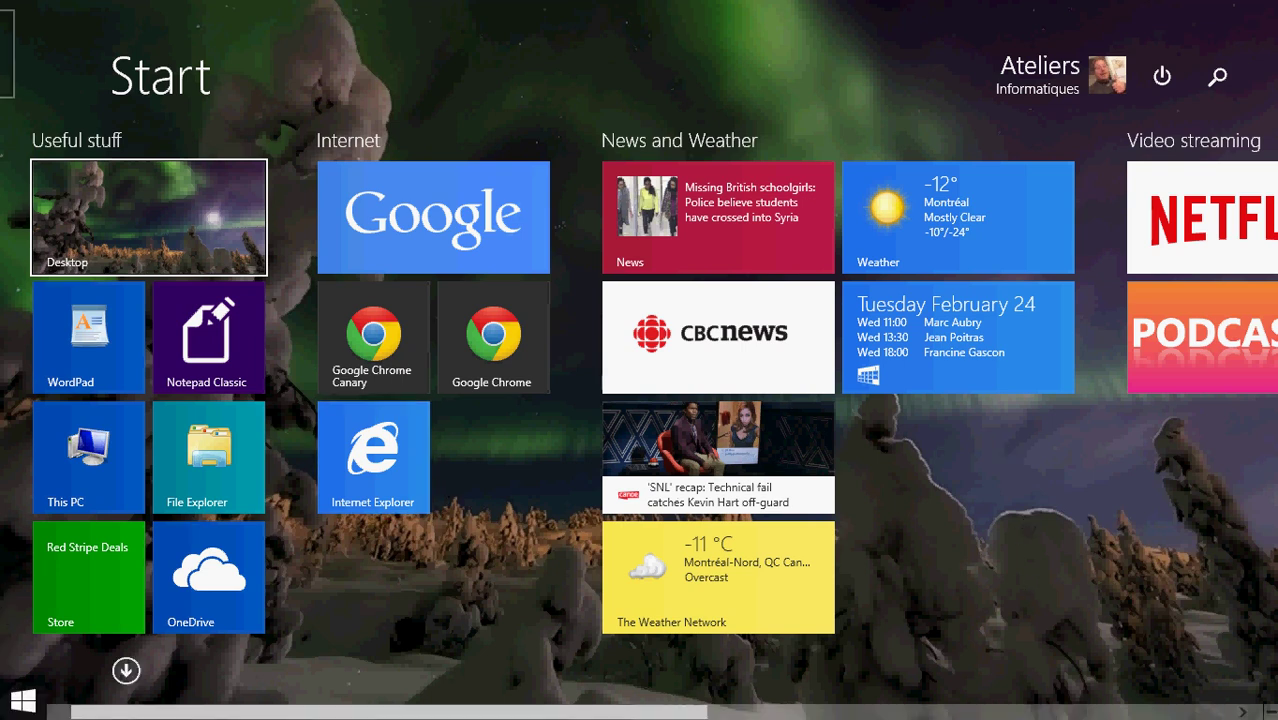
pyautogui.rightClick(10, 690)
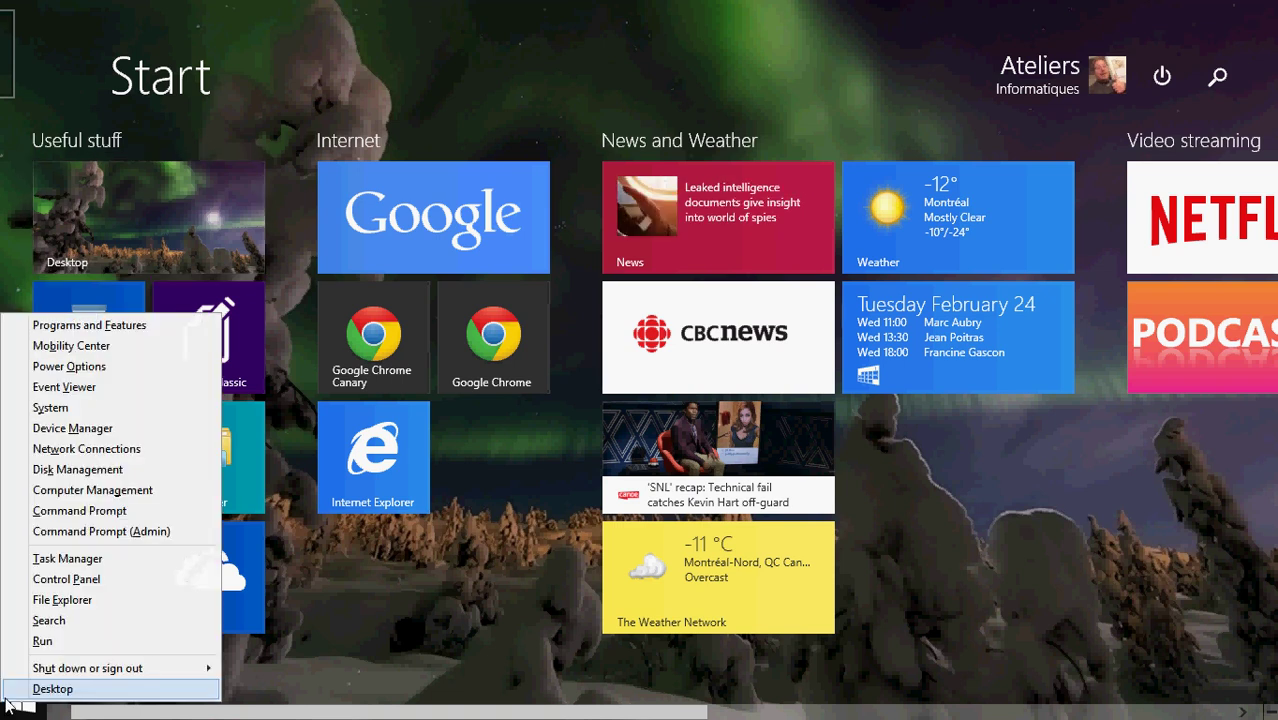
pyautogui.click(70, 325)
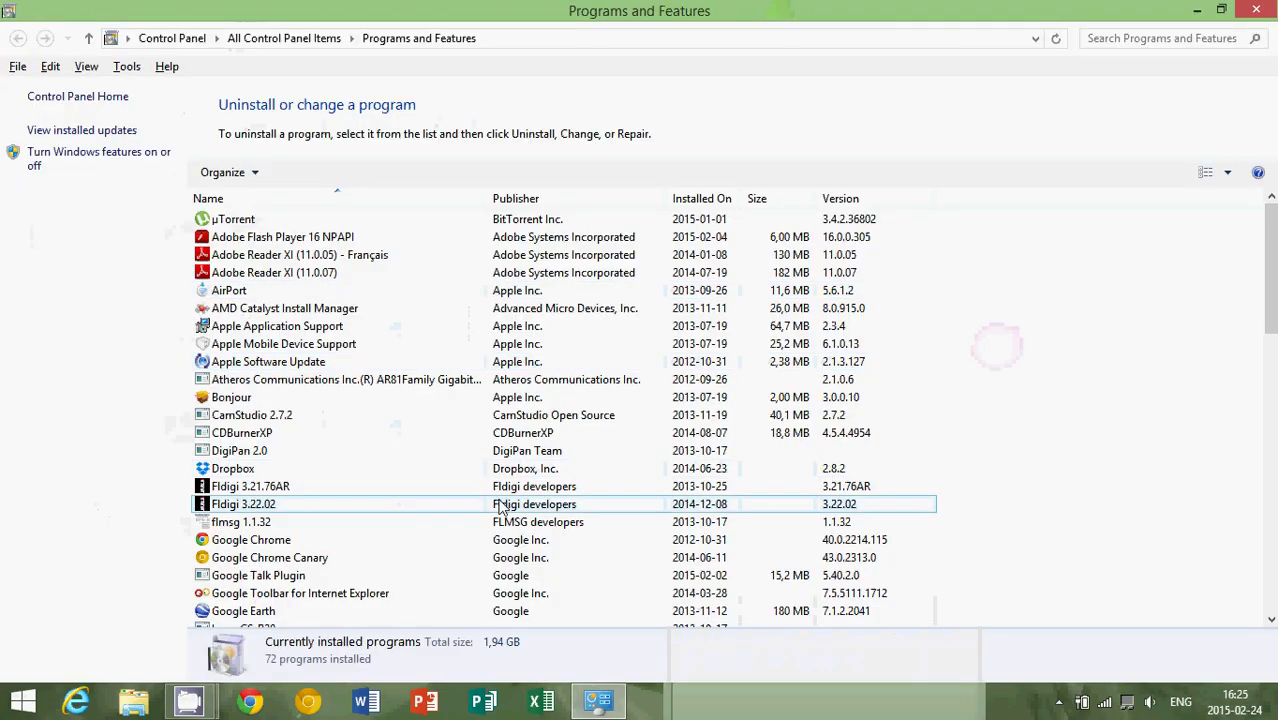
pyautogui.scroll(-6, 502, 505)
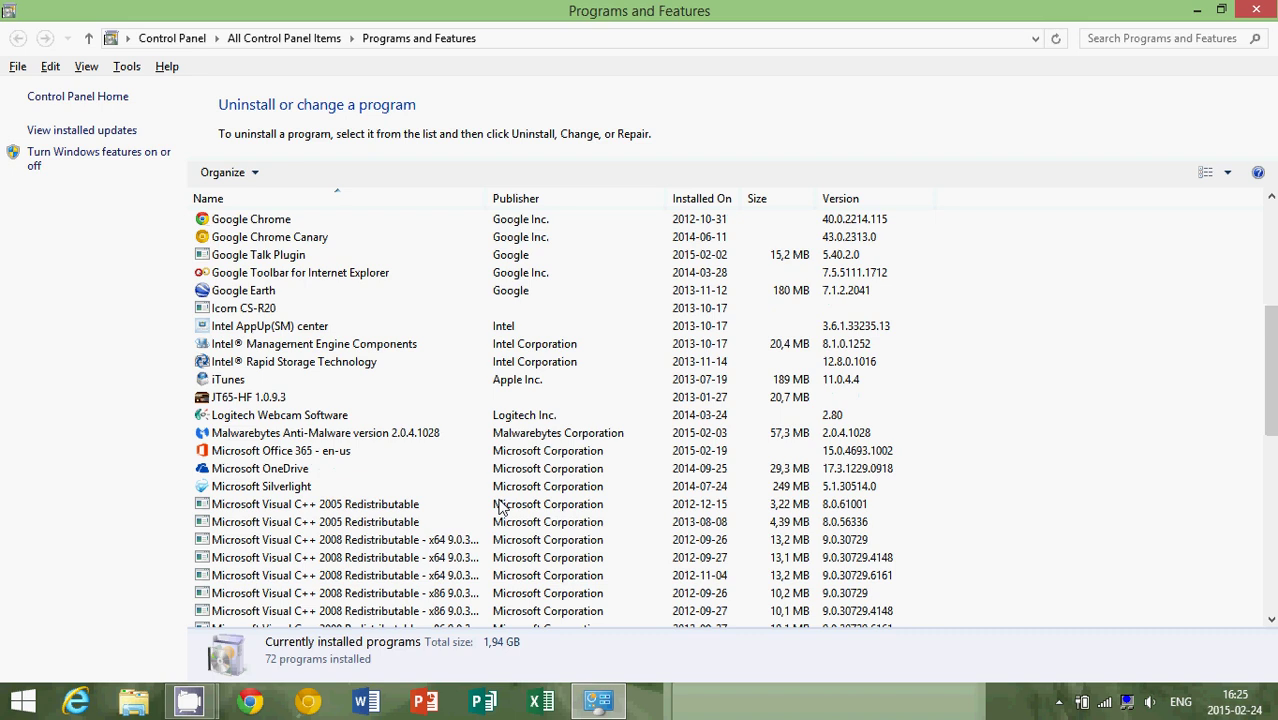
pyautogui.scroll(-4, 502, 507)
pyautogui.scroll(-1, 502, 507)
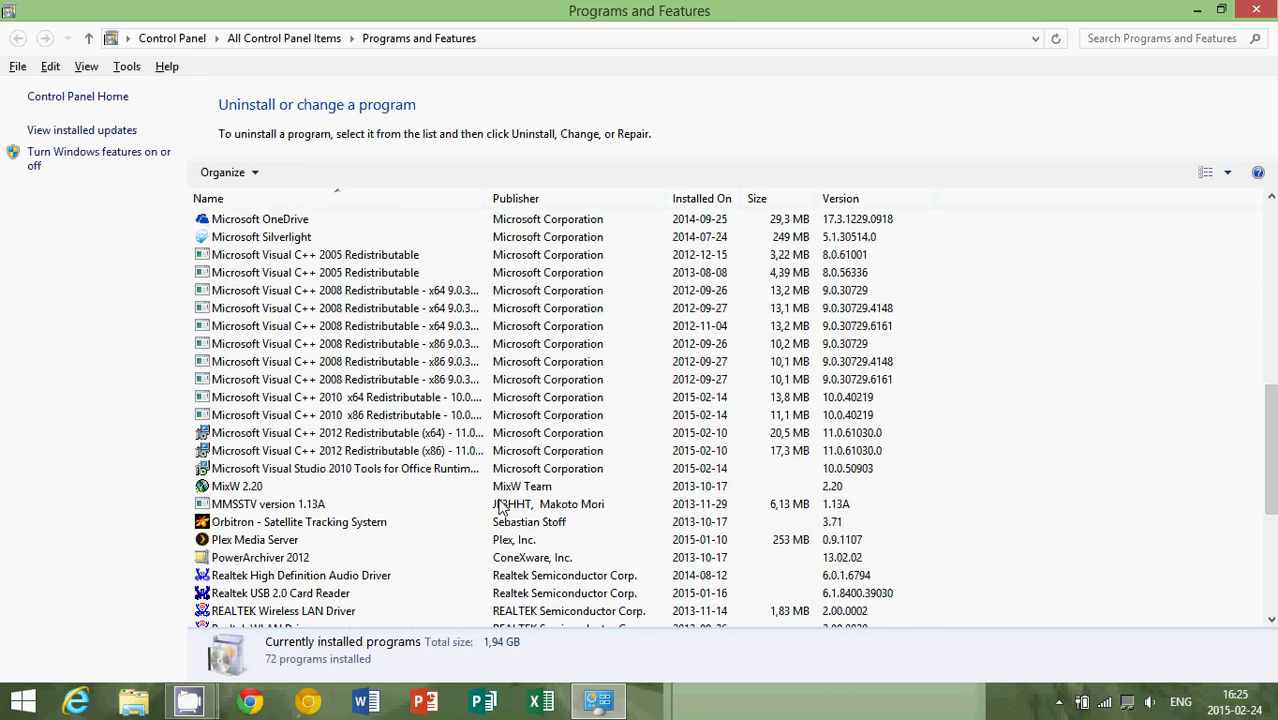
pyautogui.scroll(-2, 502, 507)
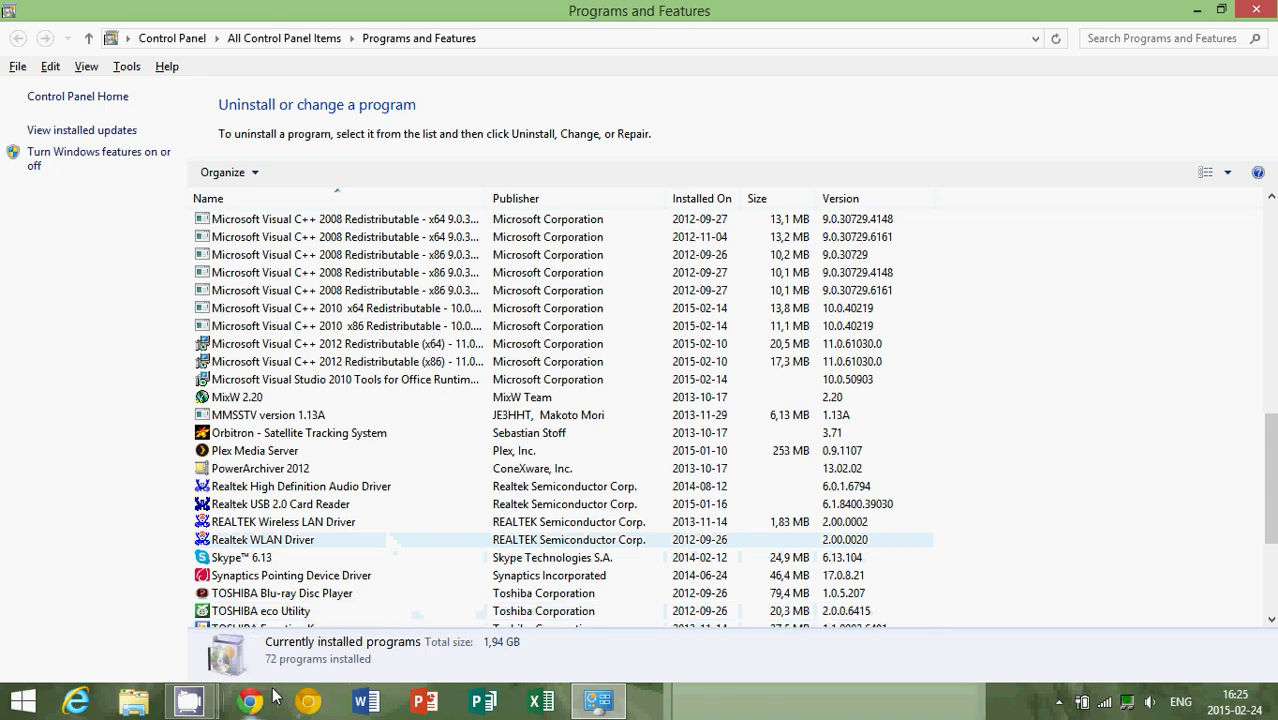
# - Switch to Google Chrome Canary and search Google for "what is realtek wlan driver"
pyautogui.click(312, 710)
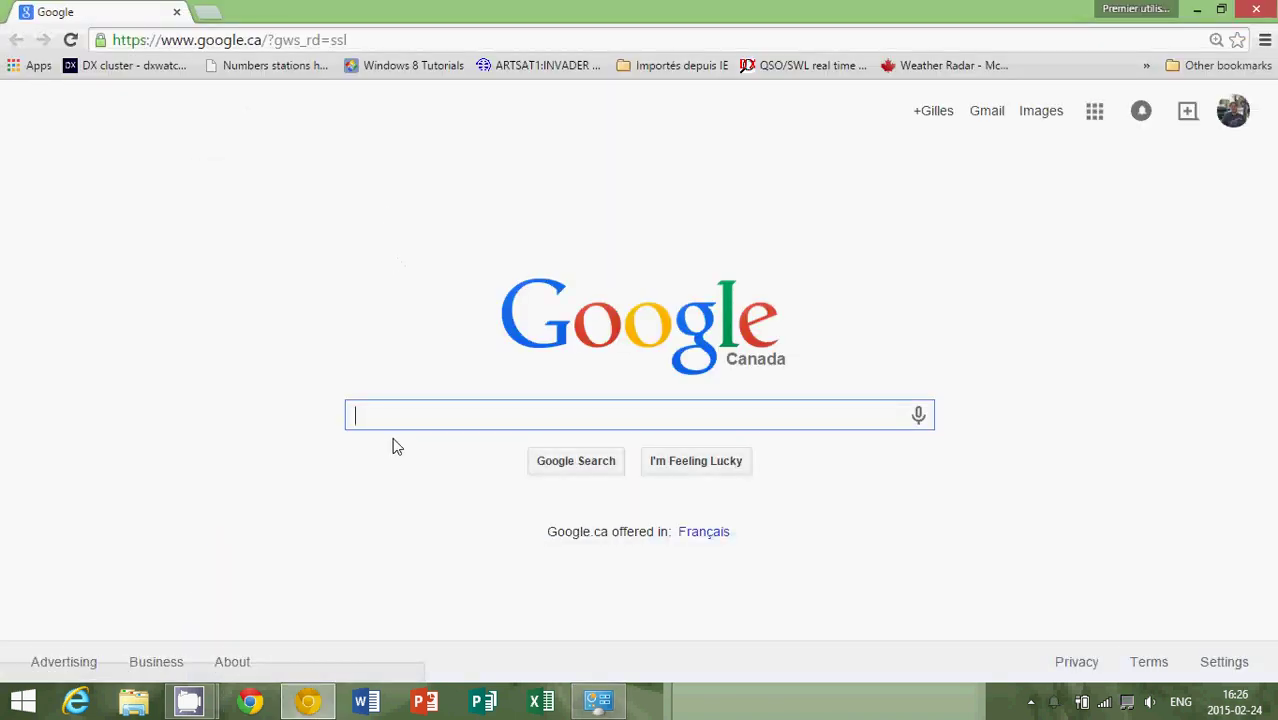
pyautogui.write('what i')
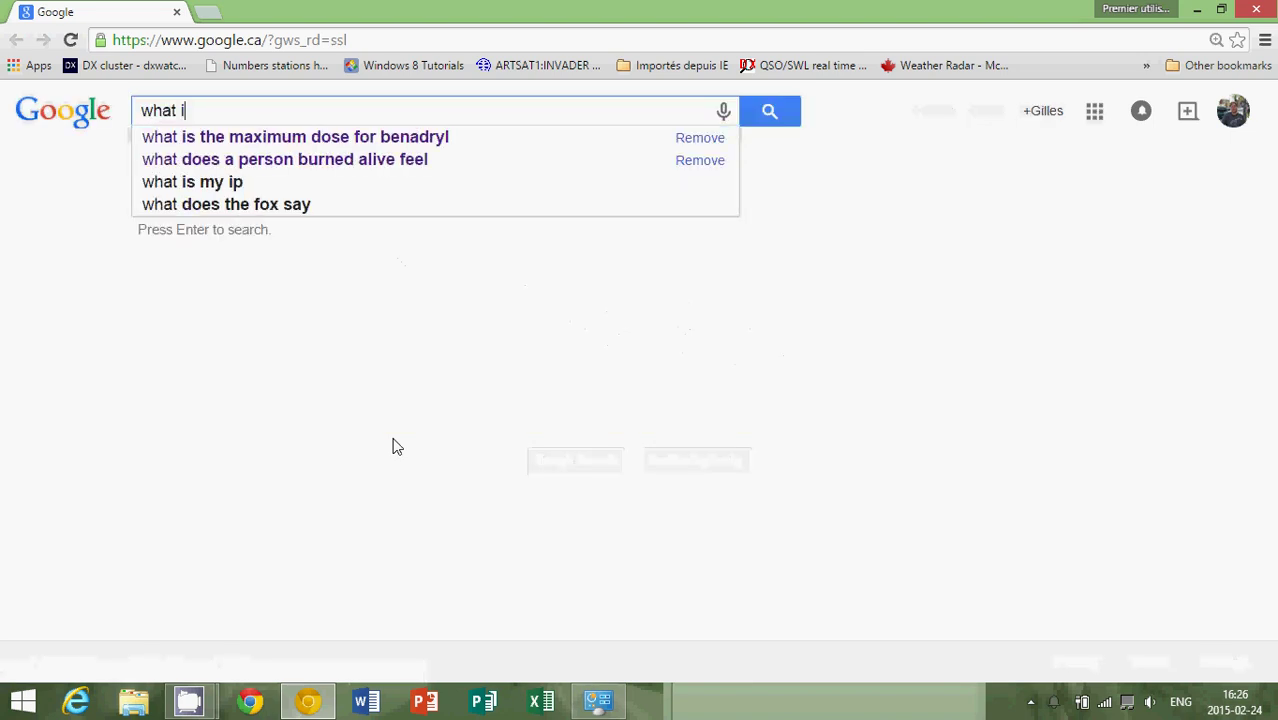
pyautogui.write('s real')
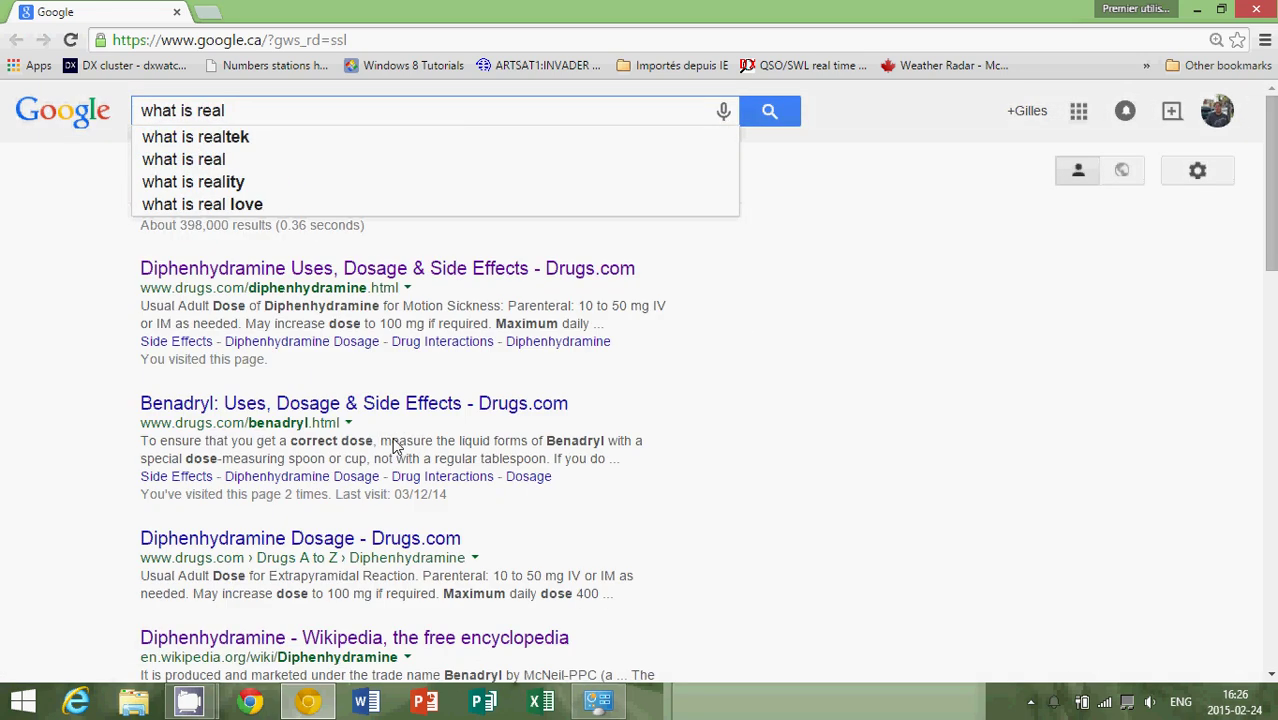
pyautogui.write('tek')
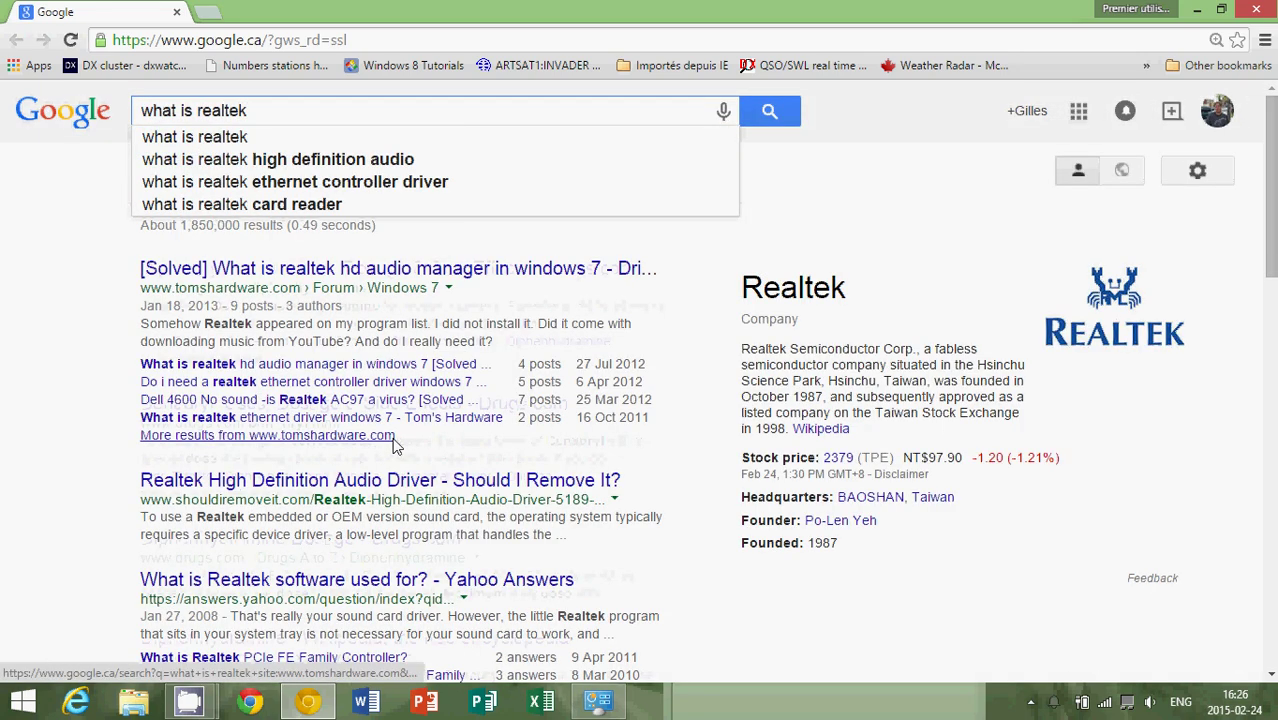
pyautogui.write(' wlan d')
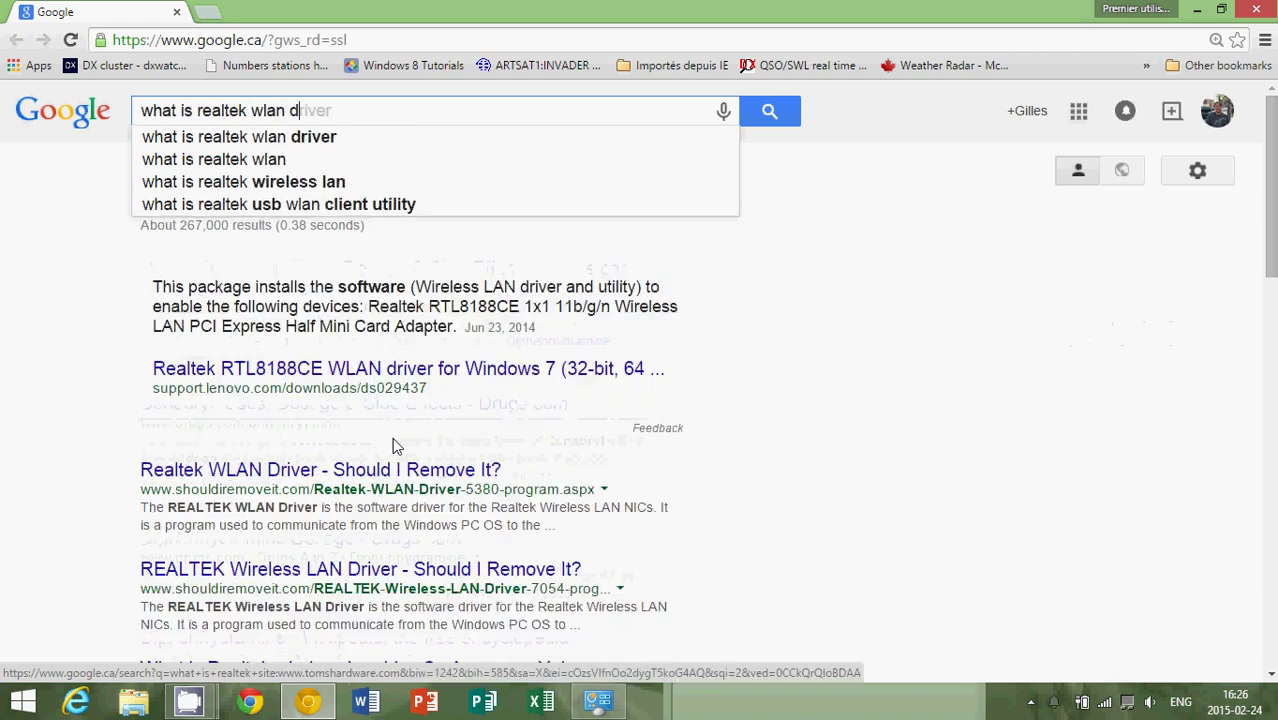
pyautogui.write('river')
pyautogui.press('Return')
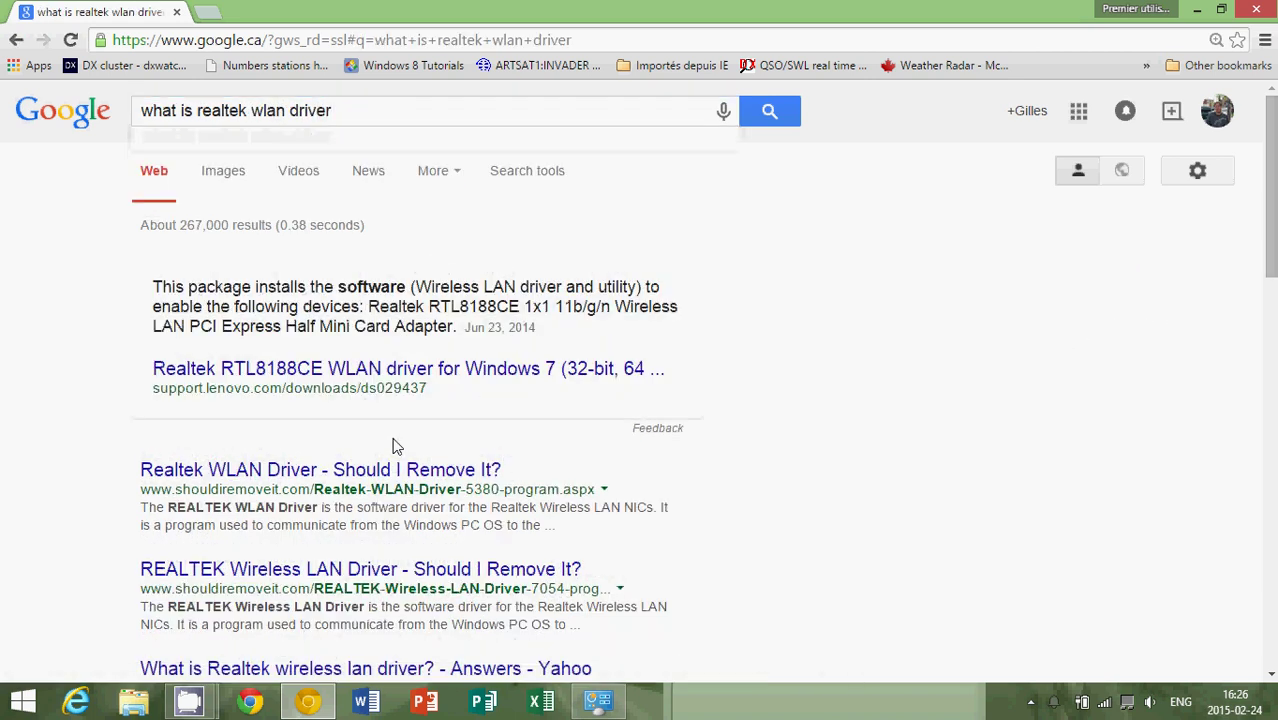
# - Open the "Realtek WLAN Driver - Should I Remove It?" result and read the program's description and removal advice
pyautogui.click(293, 481)
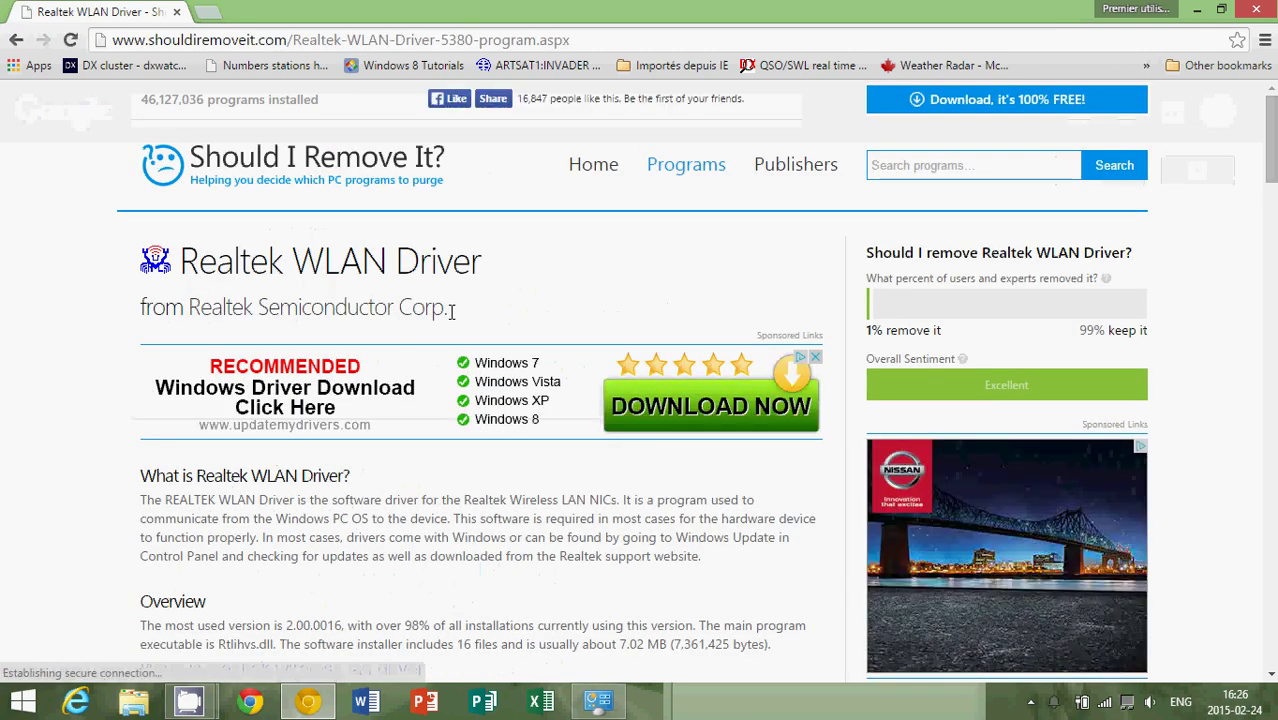
pyautogui.scroll(-4, 451, 312)
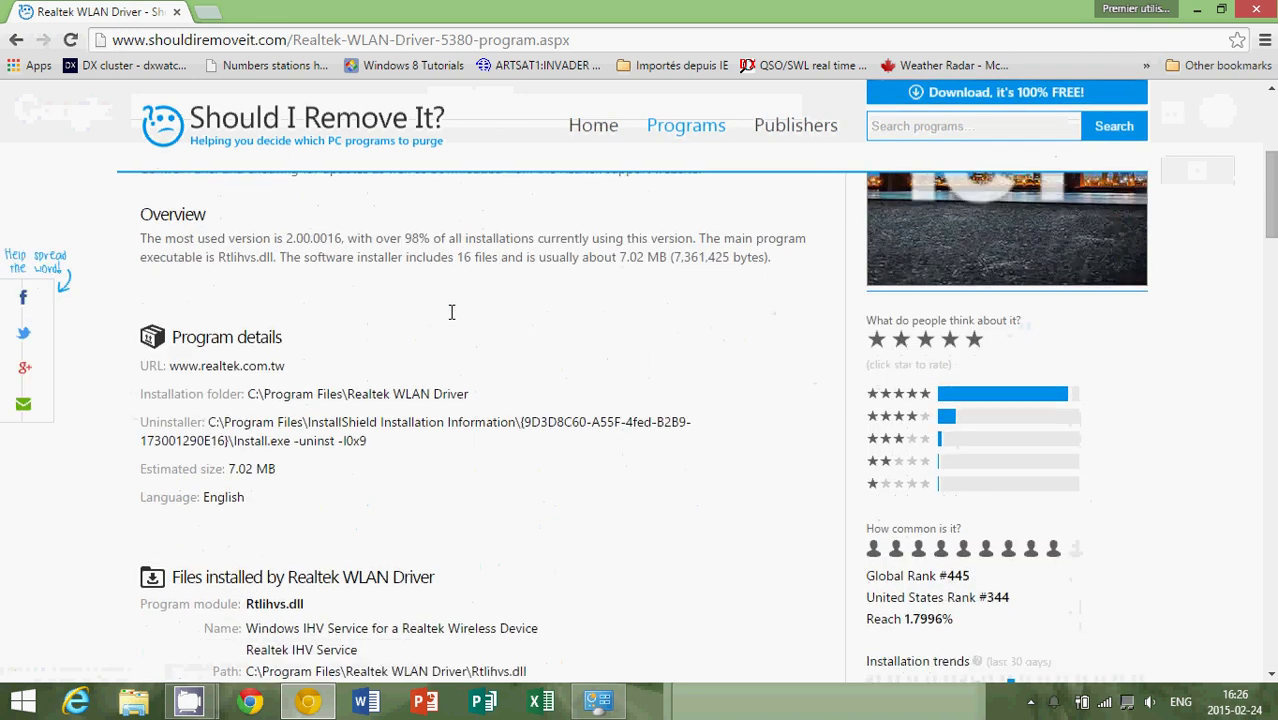
pyautogui.scroll(-2, 451, 312)
pyautogui.scroll(6, 451, 312)
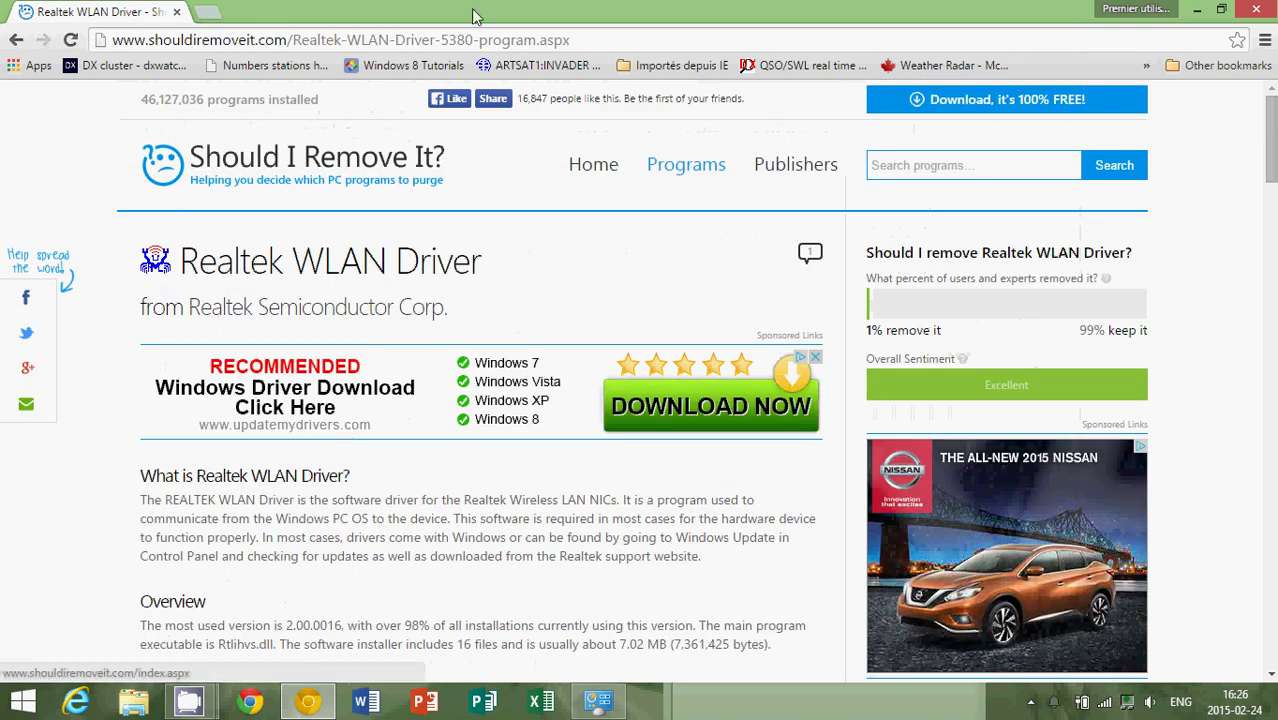
pyautogui.moveTo(641, 44); pyautogui.dragTo(294, 60)
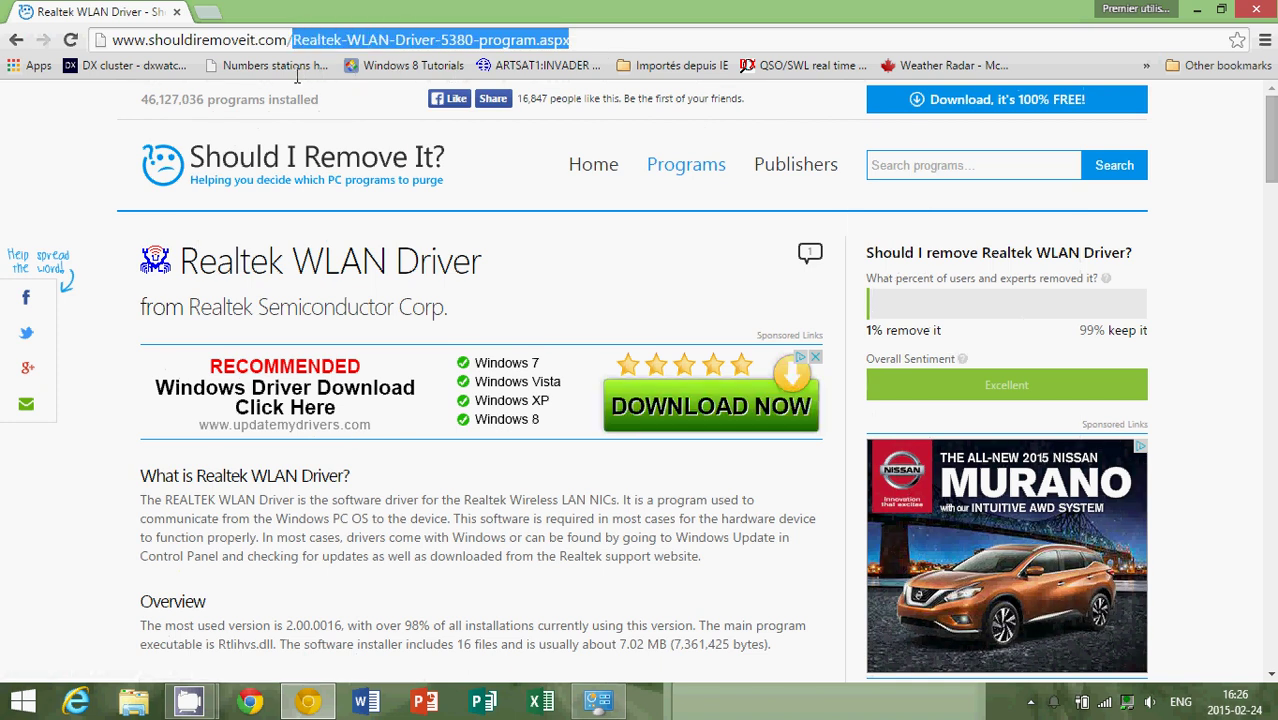
pyautogui.press('BackSpace')
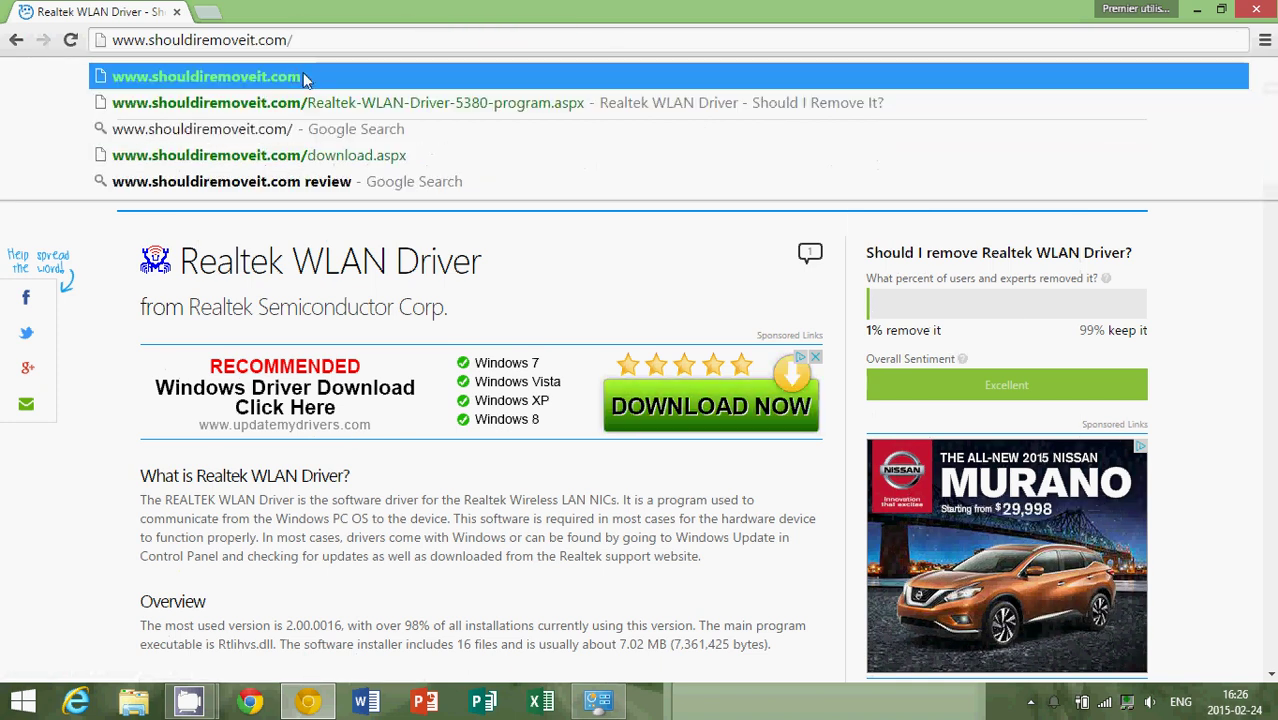
pyautogui.click(302, 76)
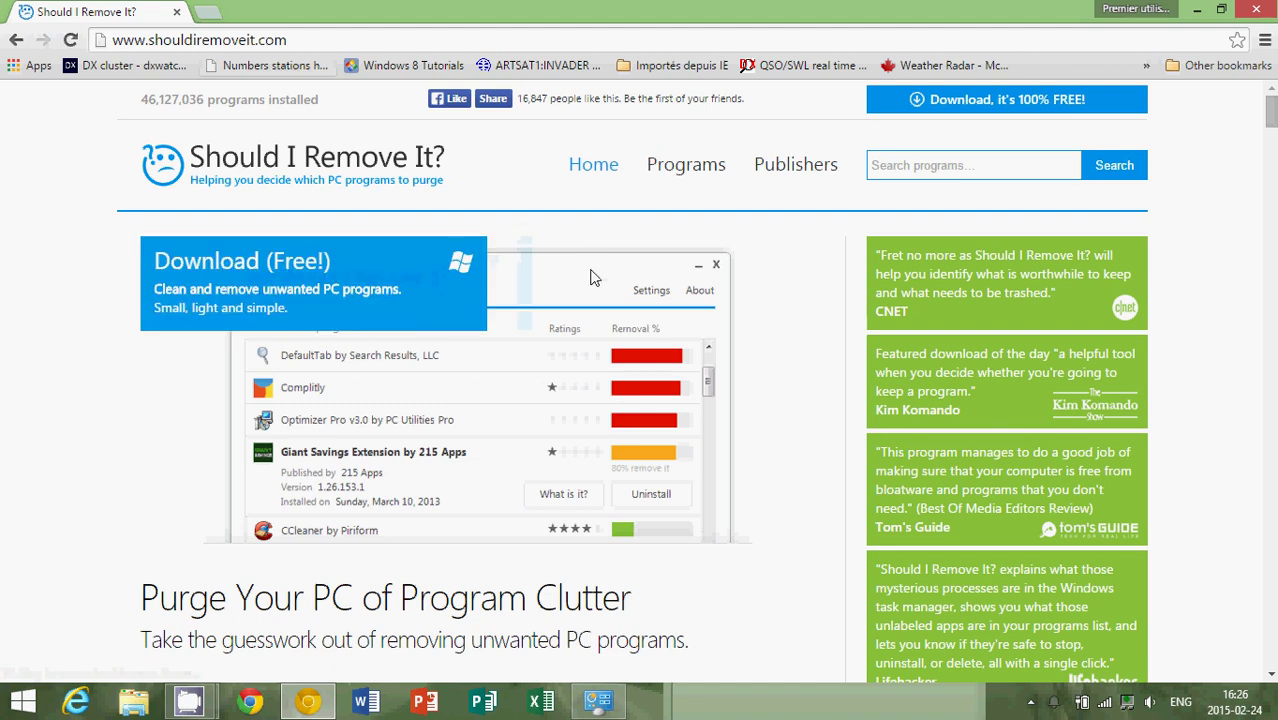
pyautogui.click(233, 274)
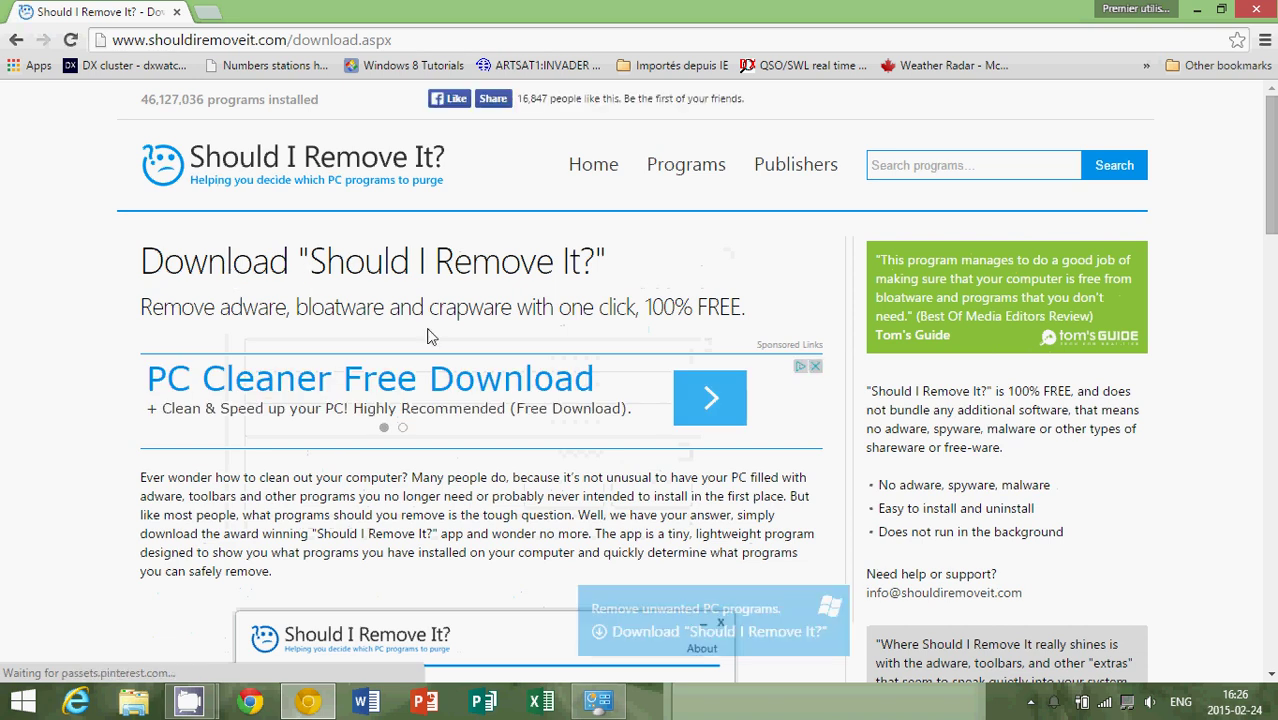
pyautogui.scroll(-4, 427, 336)
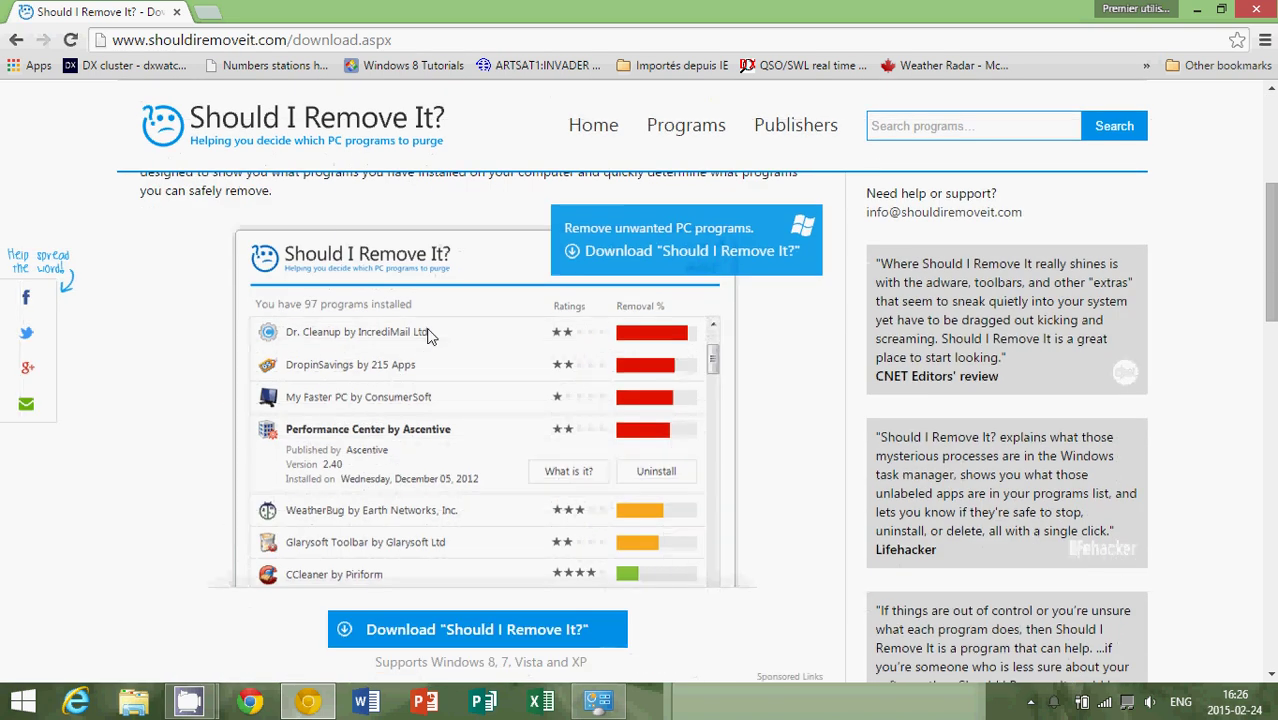
pyautogui.click(471, 633)
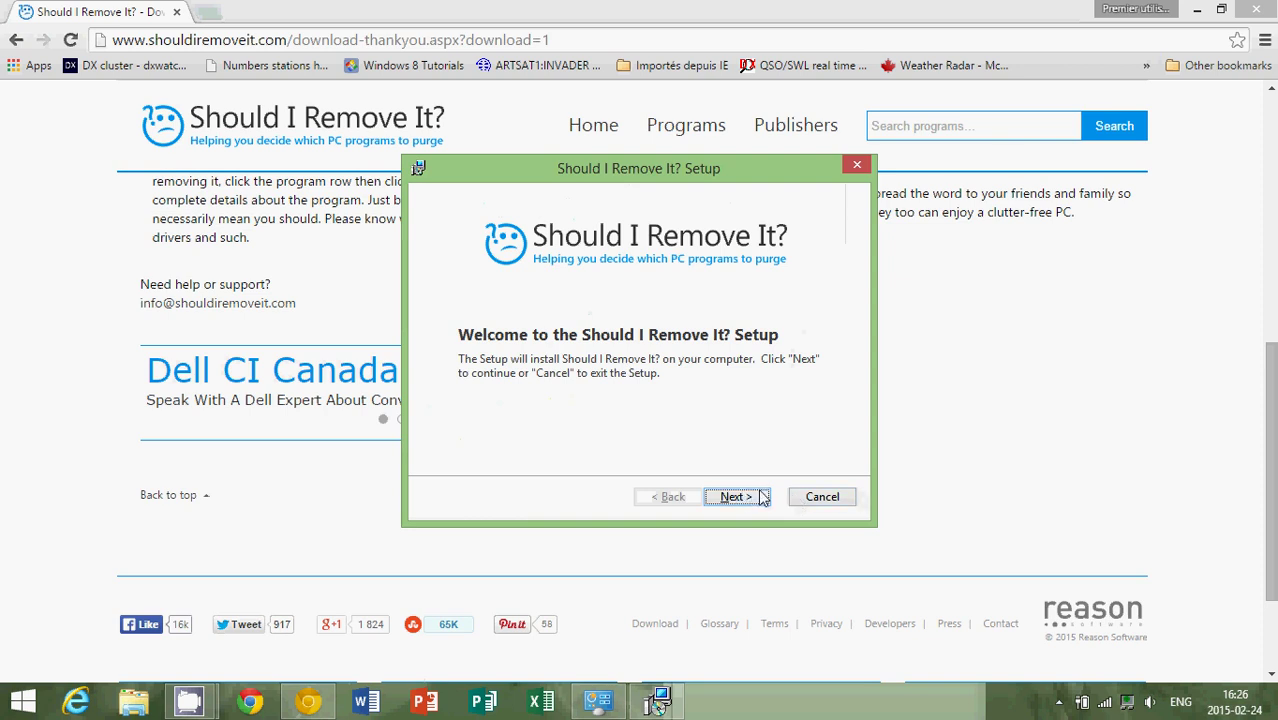
# - Accept the license agreement and install Should I Remove It? in the default folder with Desktop and Start Menu shortcuts
pyautogui.click(752, 500)
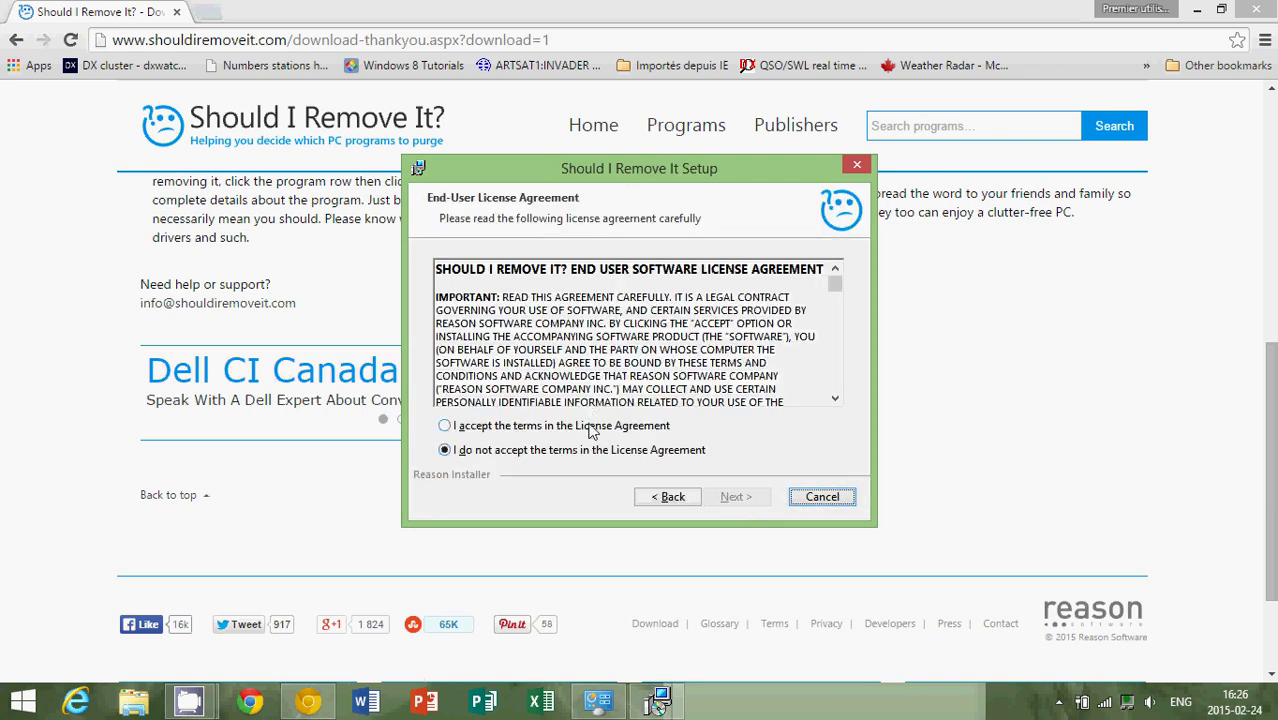
pyautogui.click(590, 426)
pyautogui.click(738, 498)
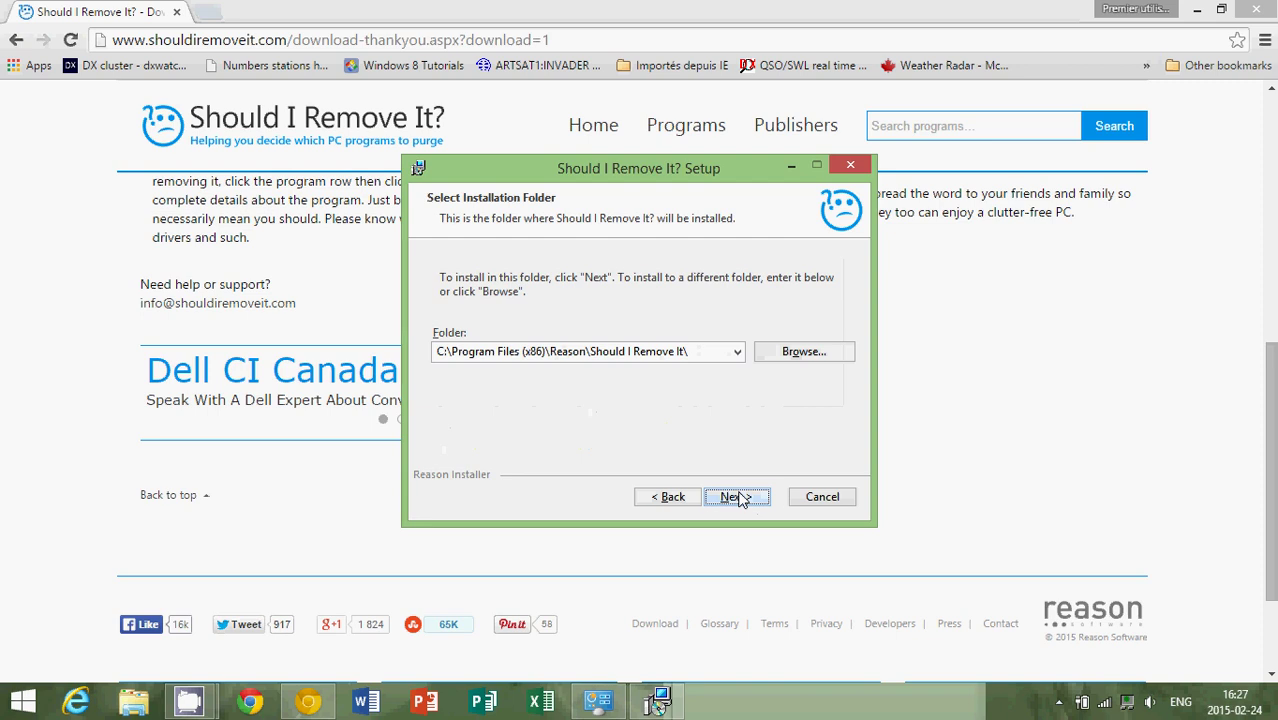
pyautogui.click(740, 499)
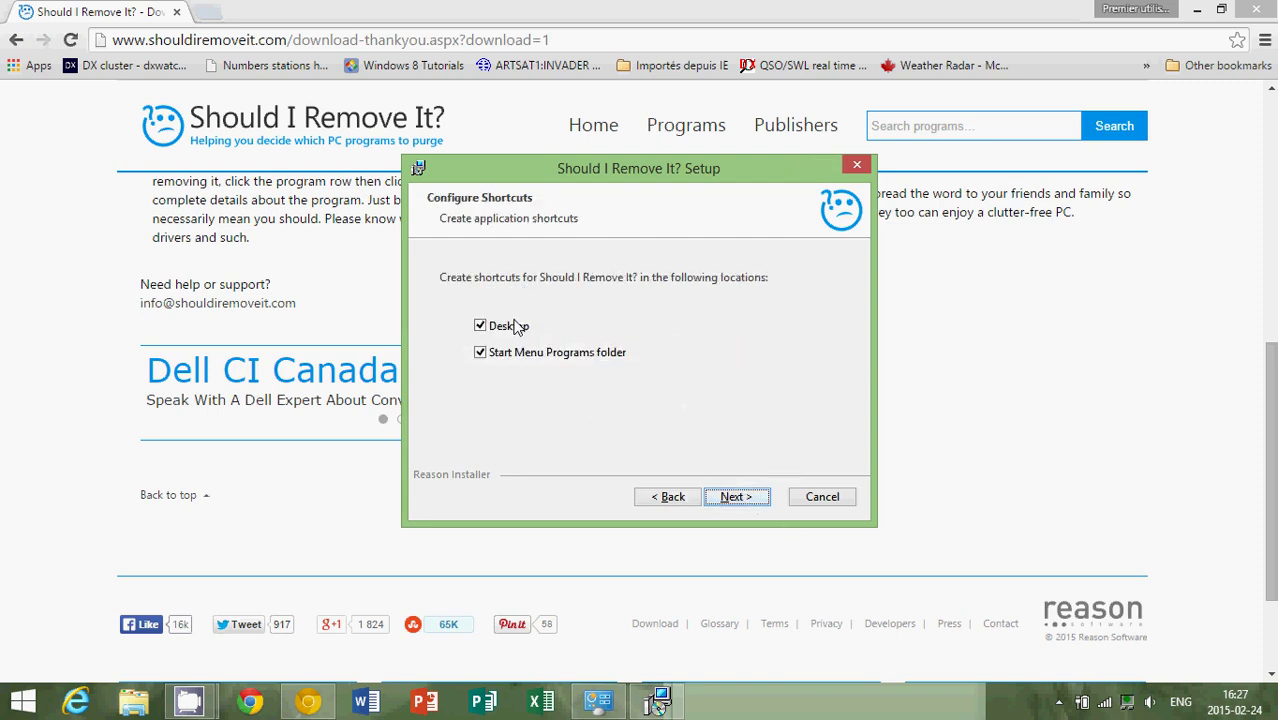
pyautogui.click(735, 496)
pyautogui.click(740, 496)
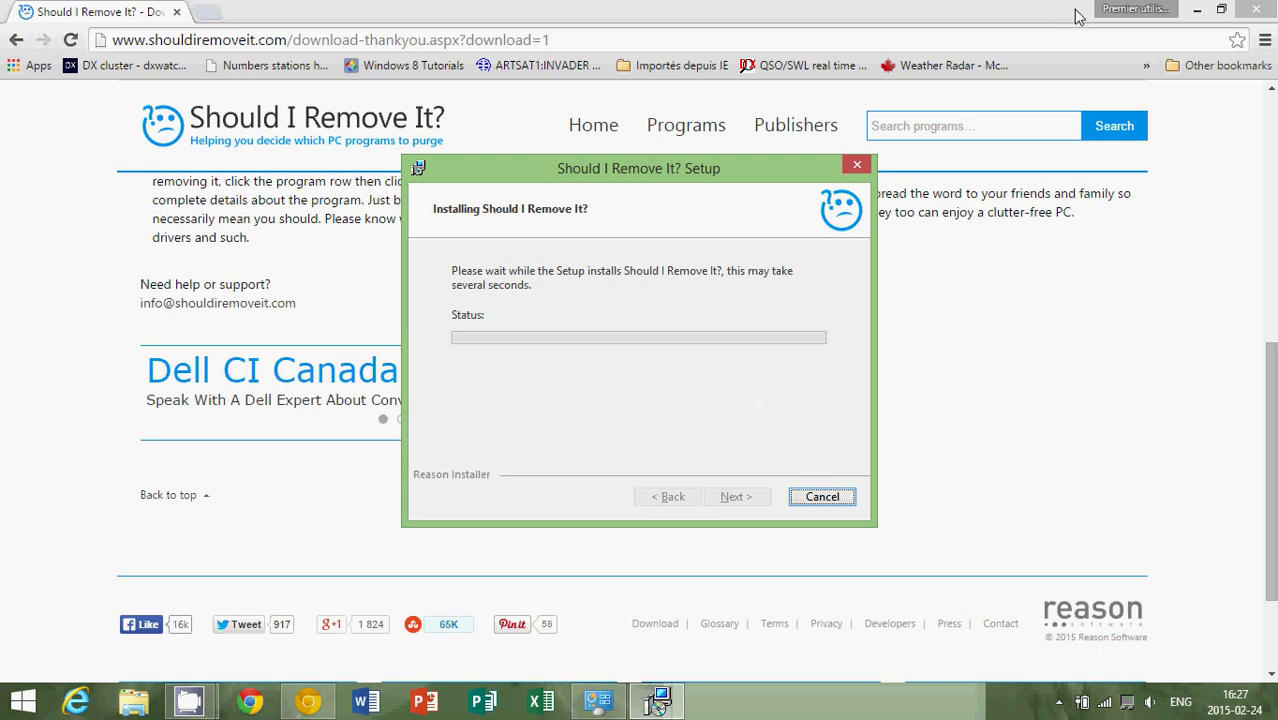
# - Finish the setup with Should I Remove It? set to launch, and close the open browser and Programs and Features windows
pyautogui.click(1256, 9)
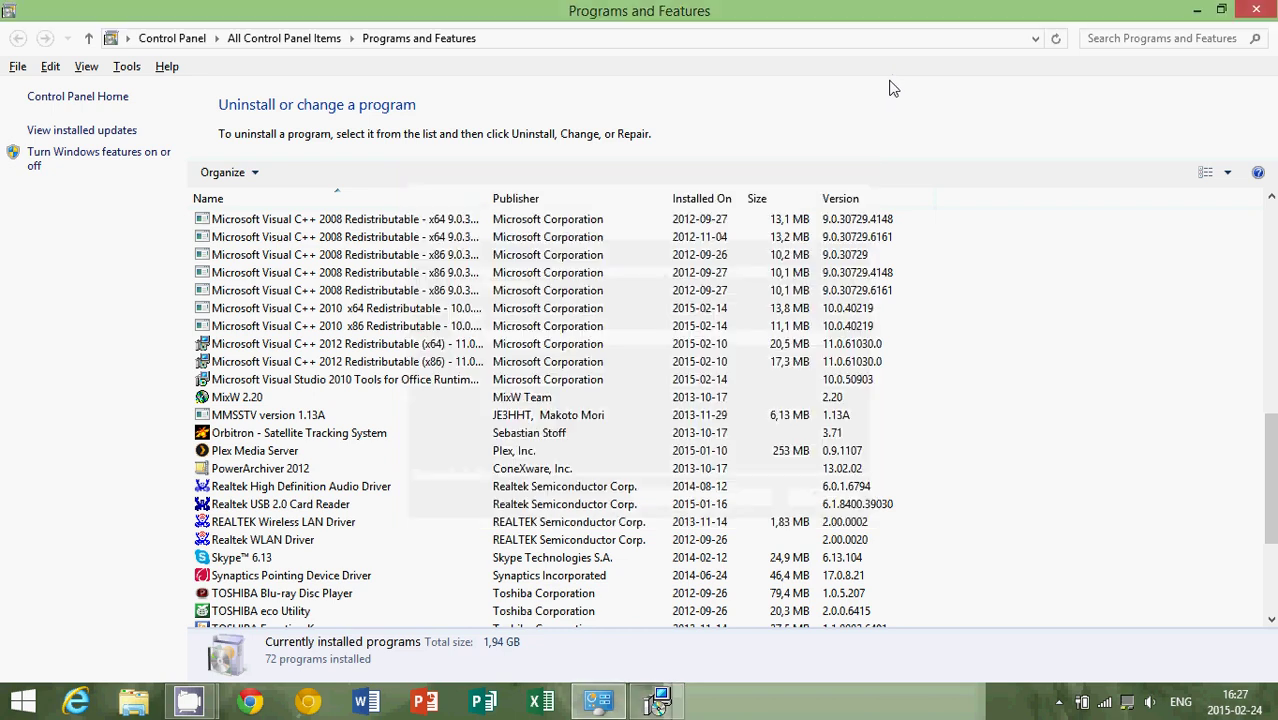
pyautogui.click(1256, 9)
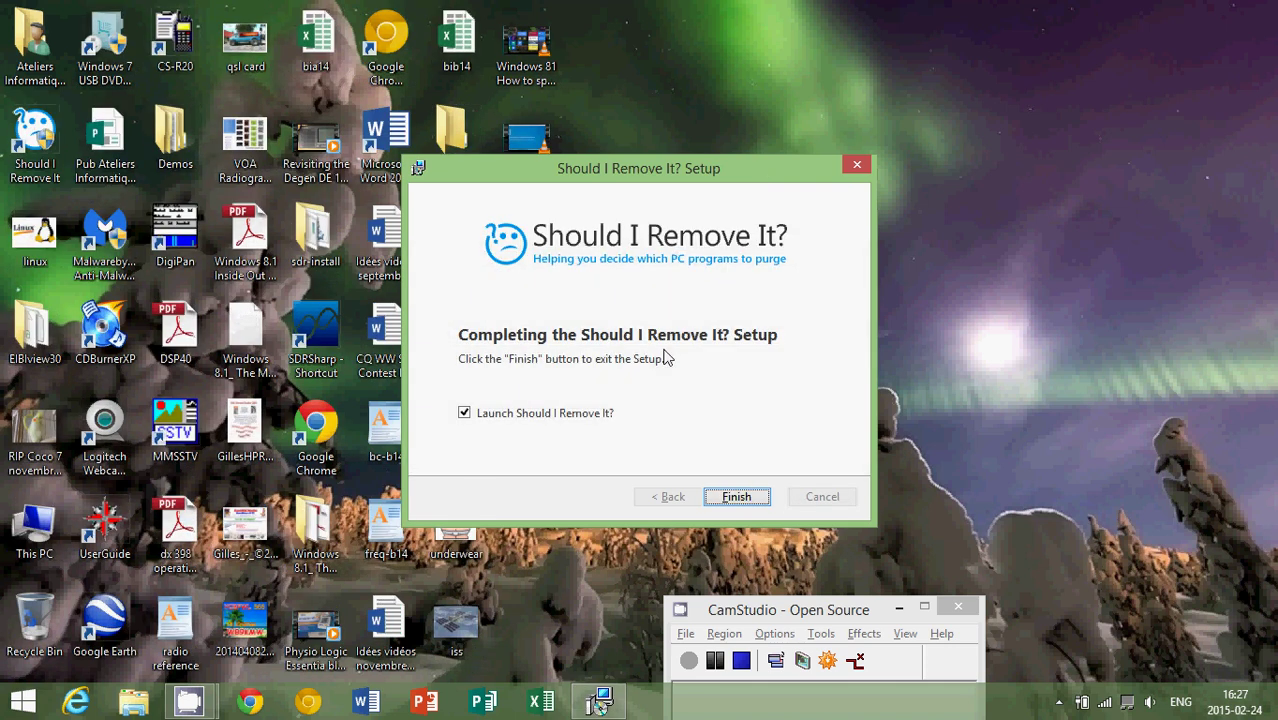
pyautogui.click(745, 499)
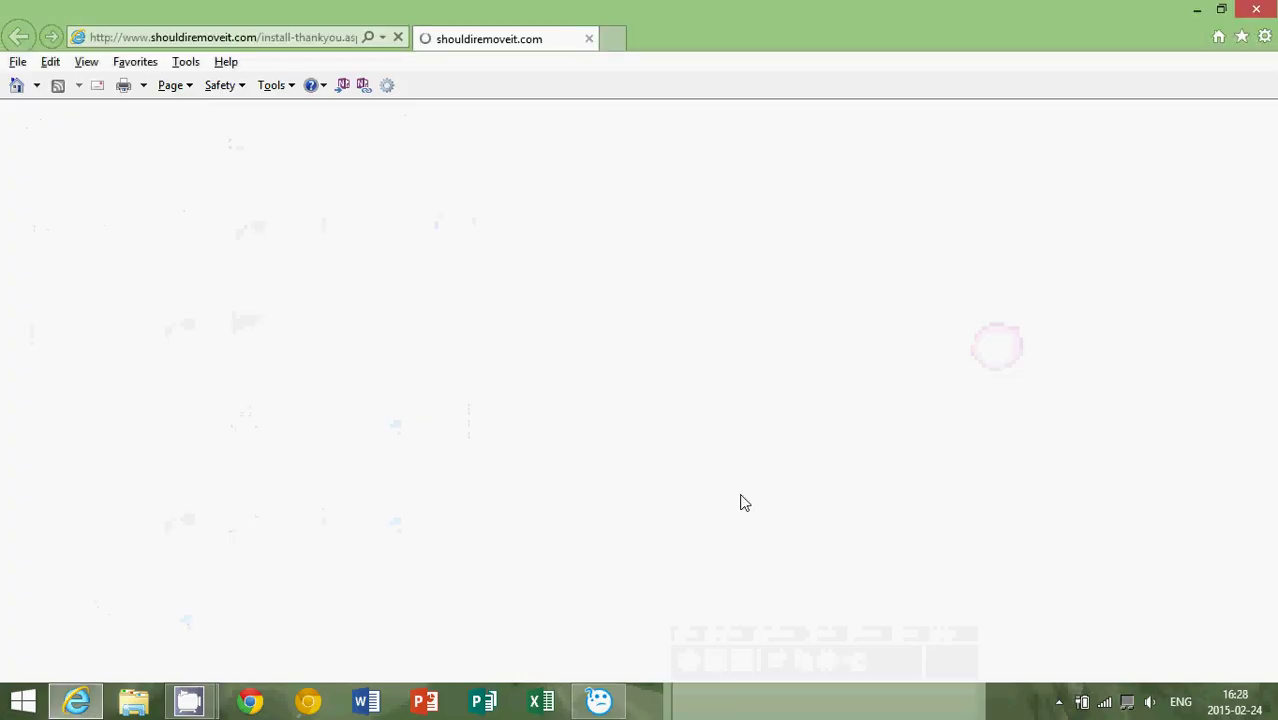
pyautogui.click(1262, 9)
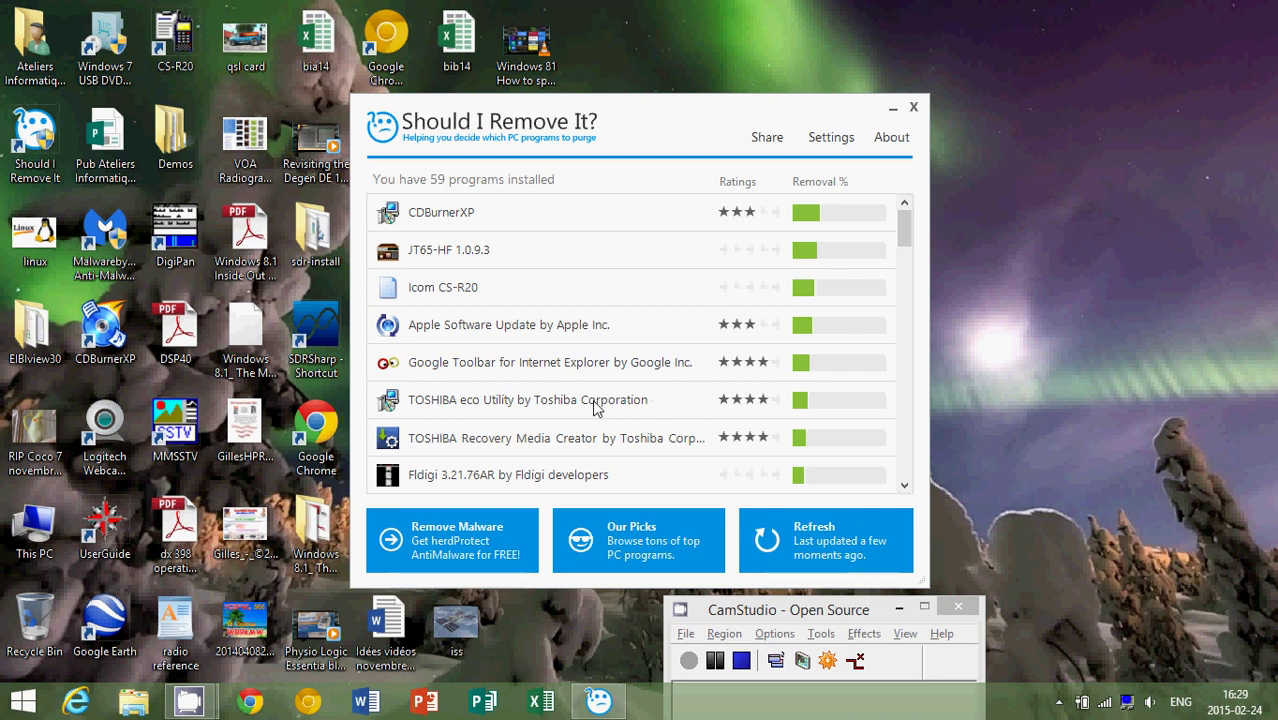
# - Look through the list of installed programs in Should I Remove It?, checking their ratings and removal percentages, and return to its beginning
pyautogui.click(787, 610)
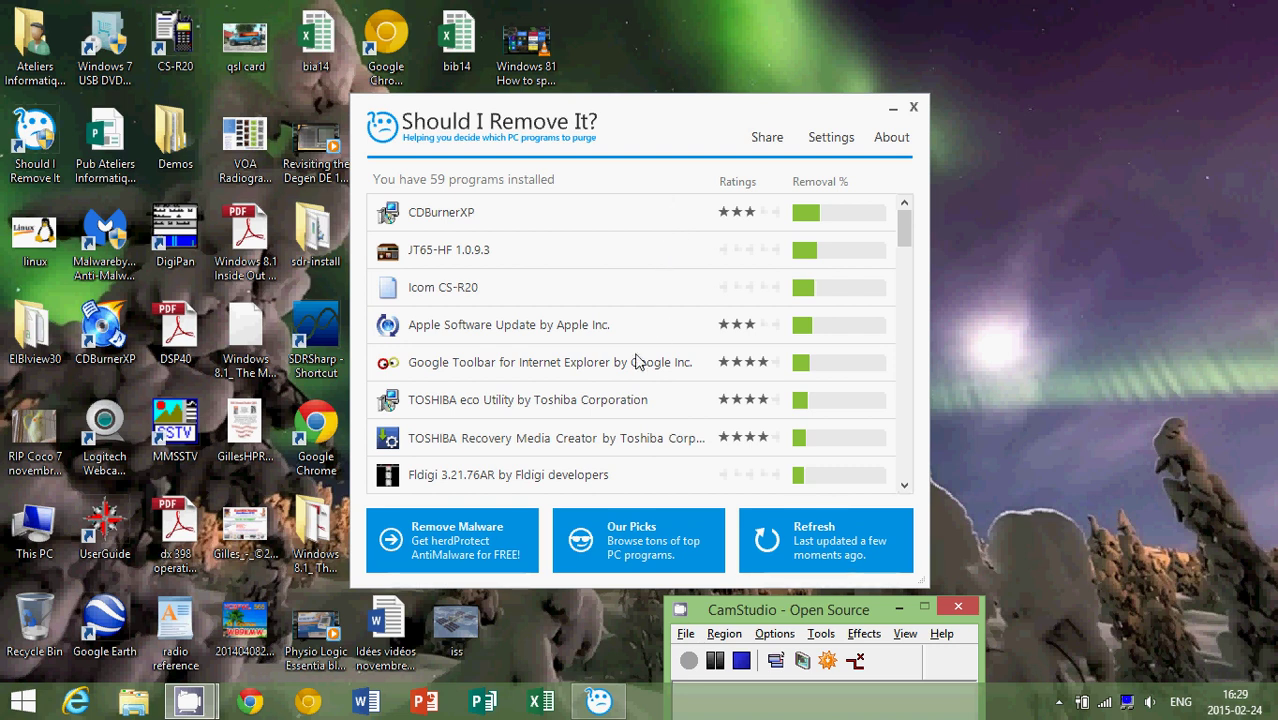
pyautogui.click(910, 377)
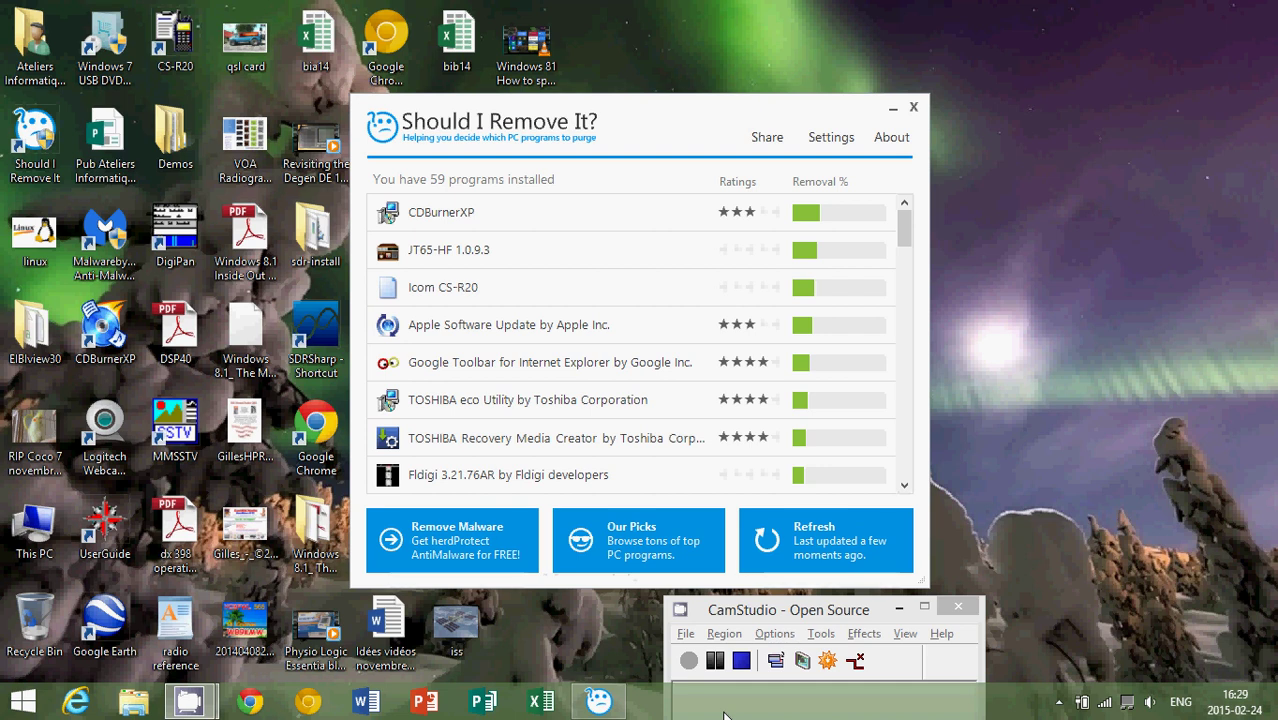
pyautogui.scroll(-10, 724, 715)
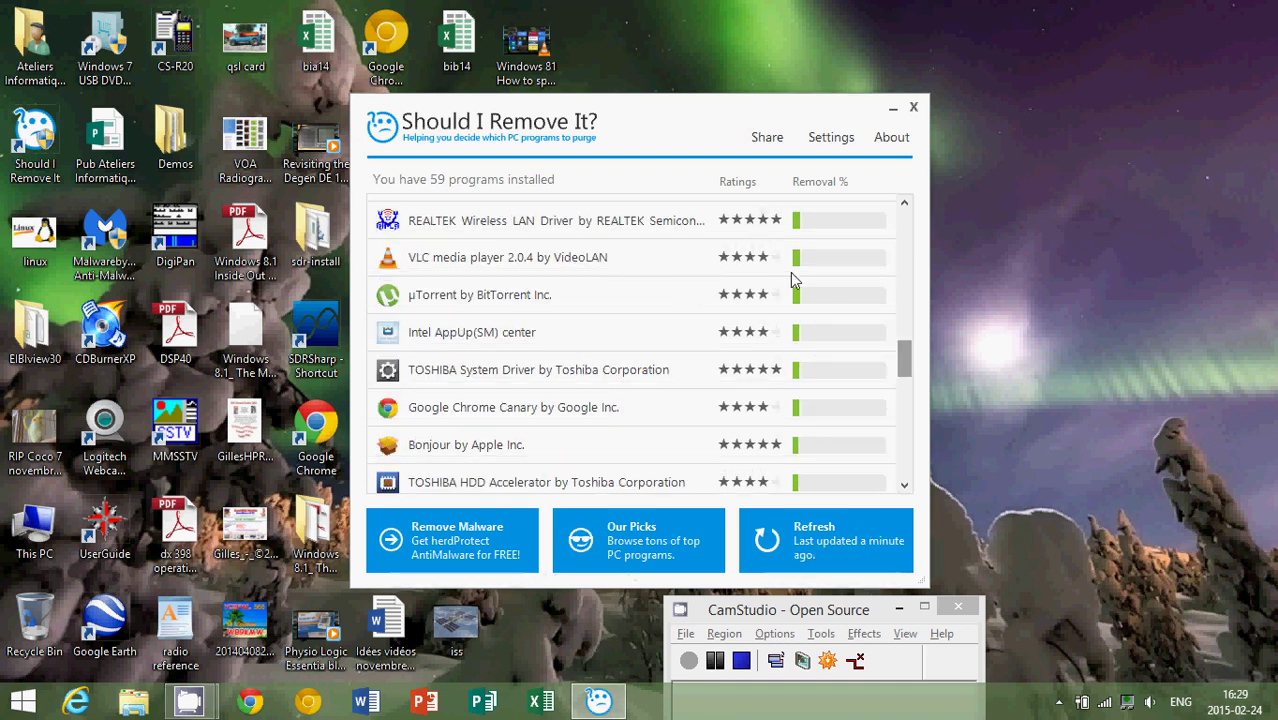
pyautogui.click(907, 445)
pyautogui.click(905, 433)
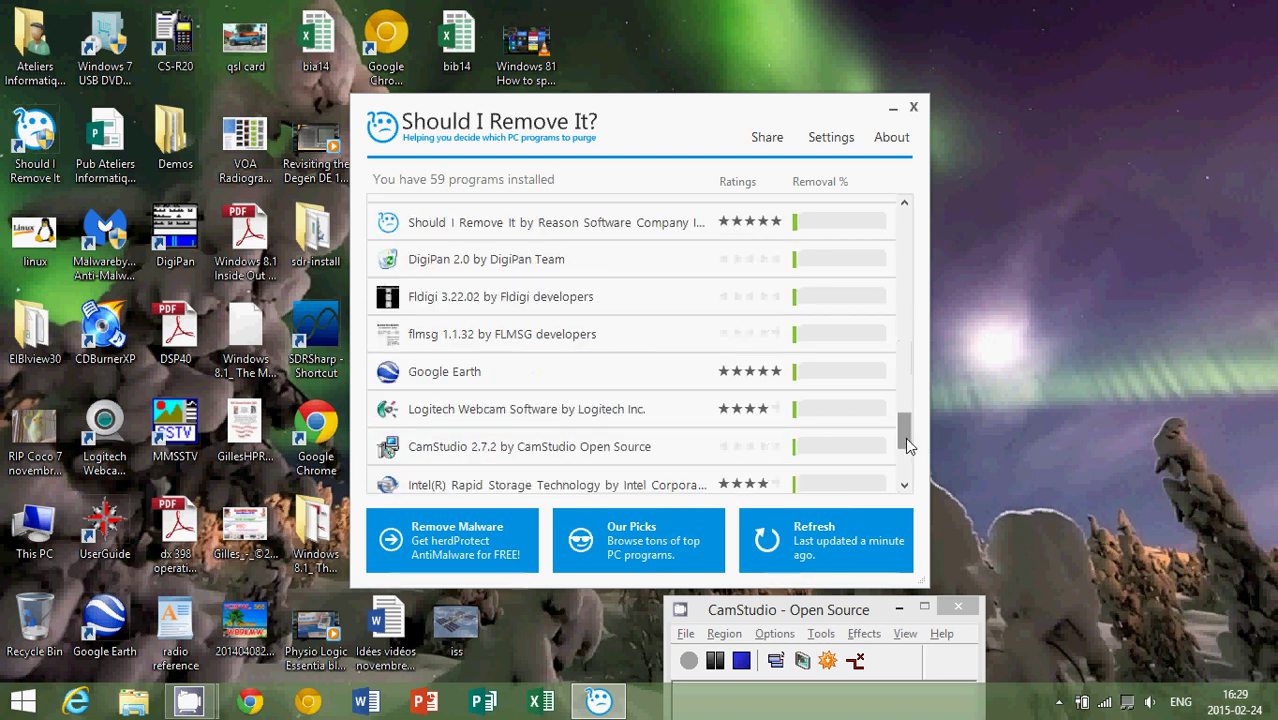
pyautogui.click(908, 226)
pyautogui.click(908, 226)
pyautogui.click(908, 226)
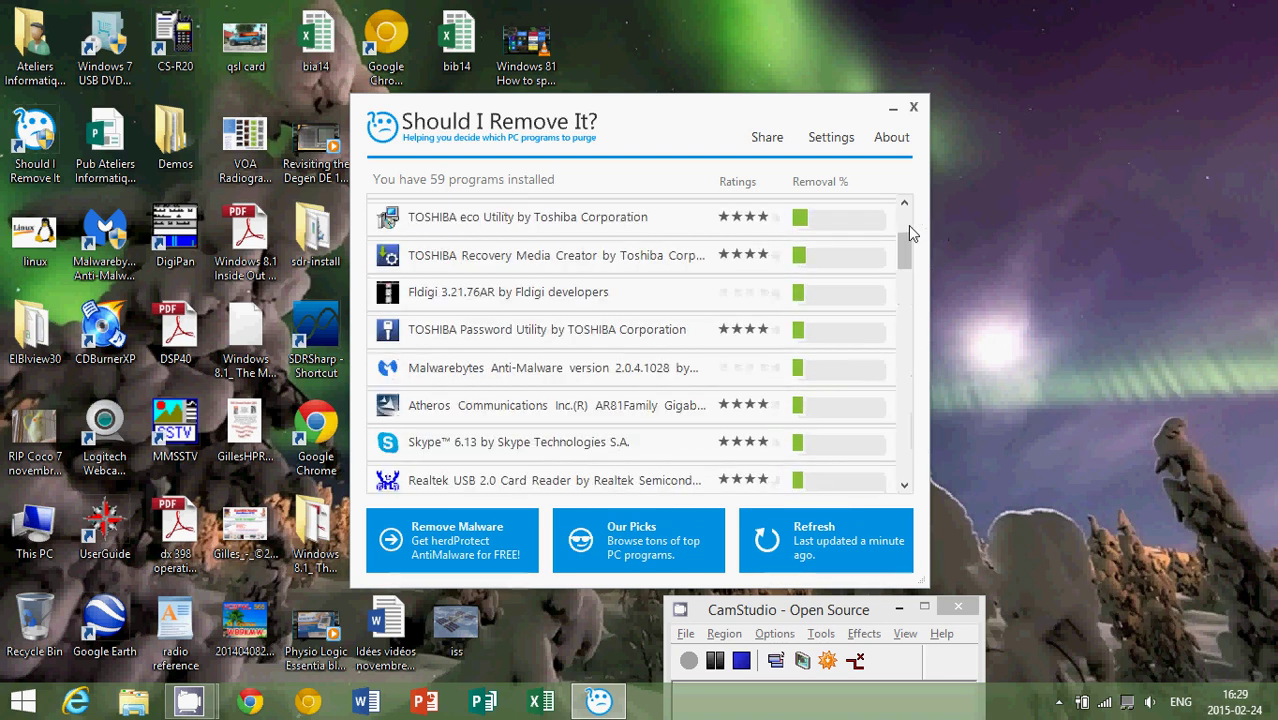
pyautogui.click(908, 225)
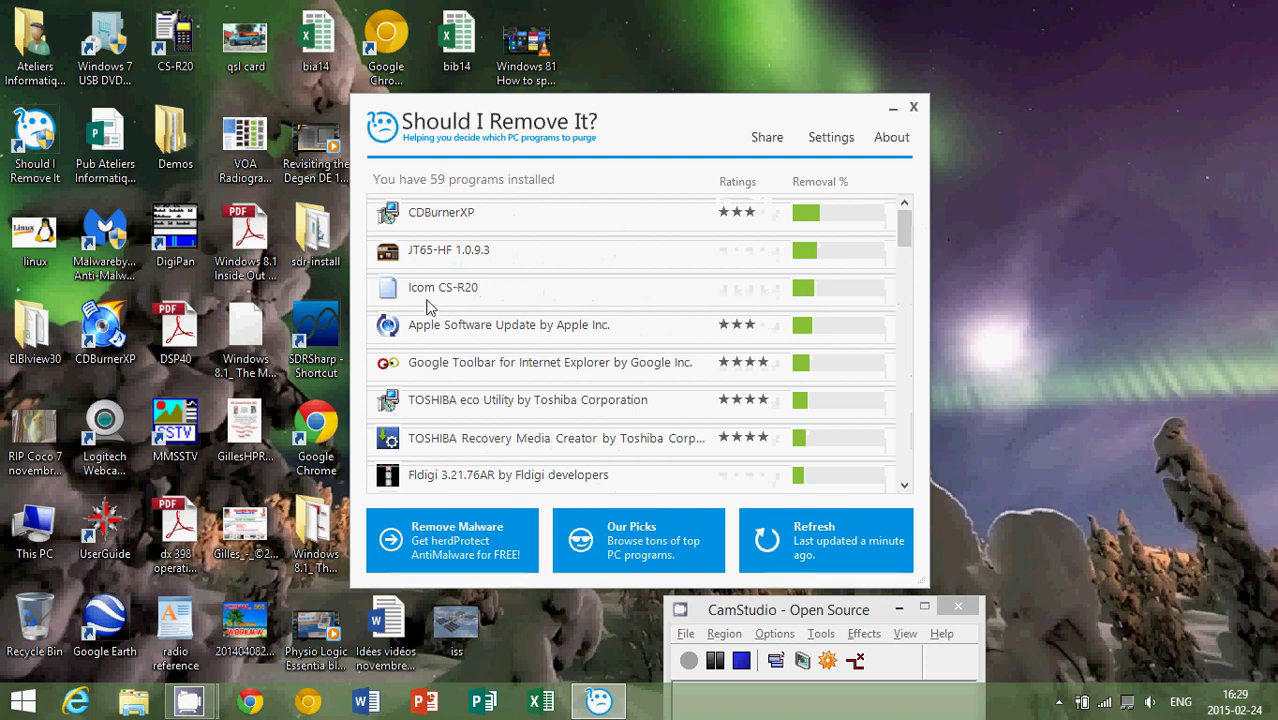